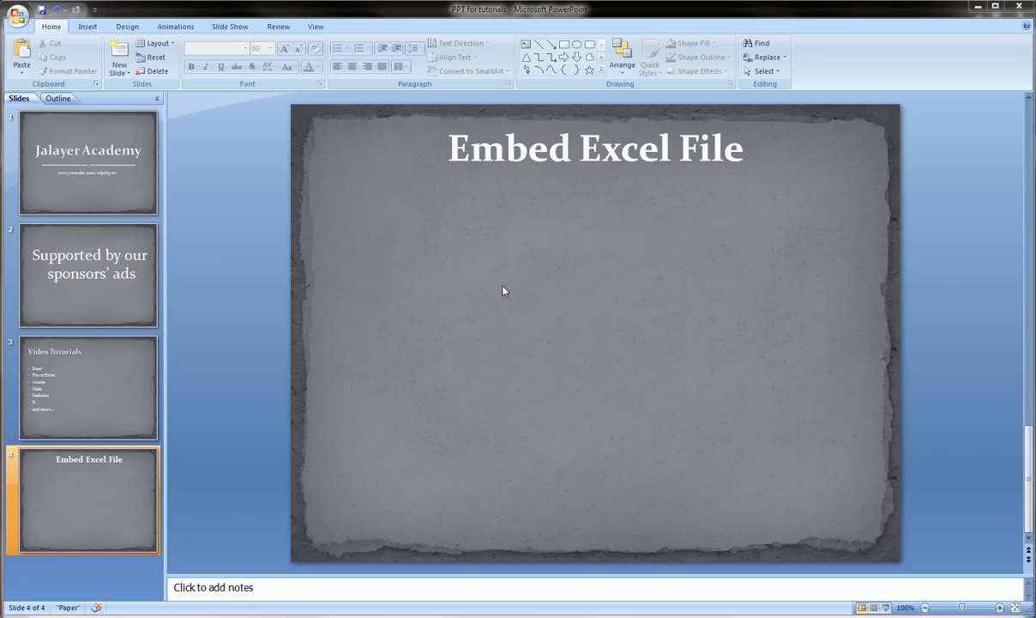
Leave the Embed Excel File slide and switch over to the Excel workbook
click(447, 143)
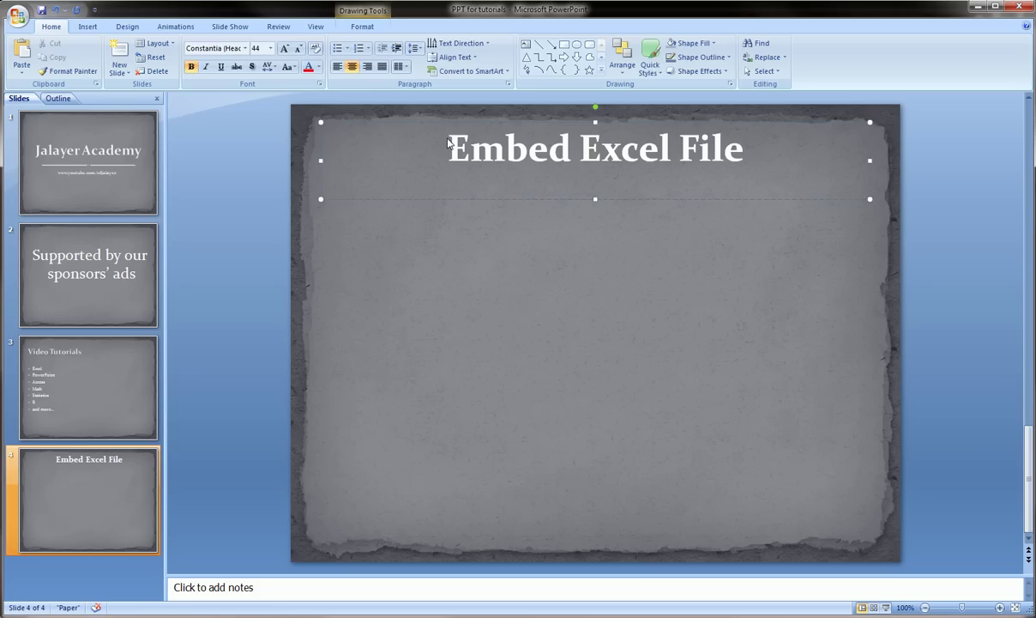
click(518, 296)
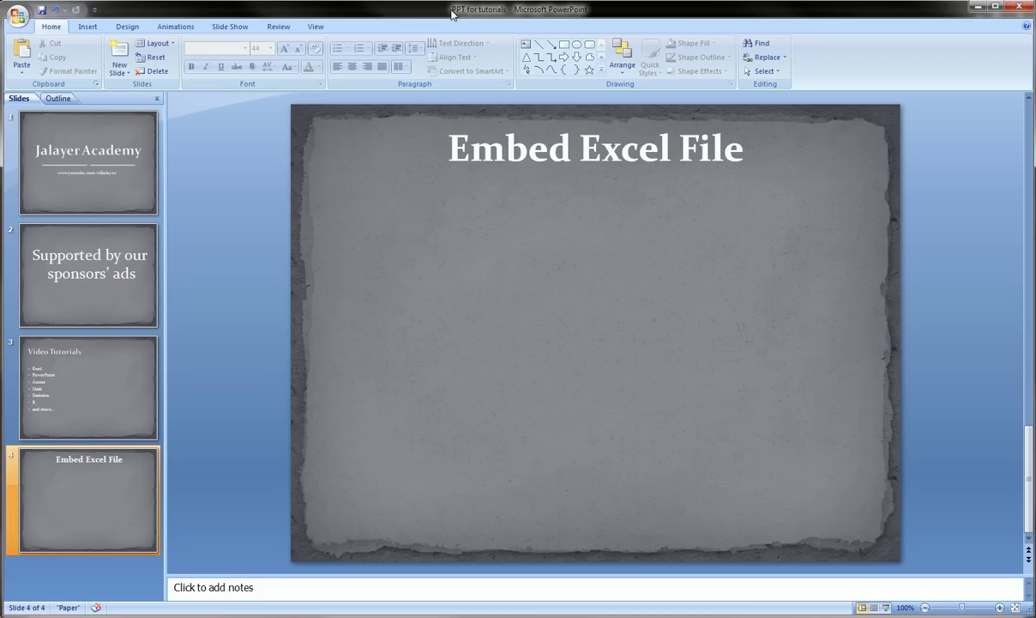
drag(452, 14, 449, 28)
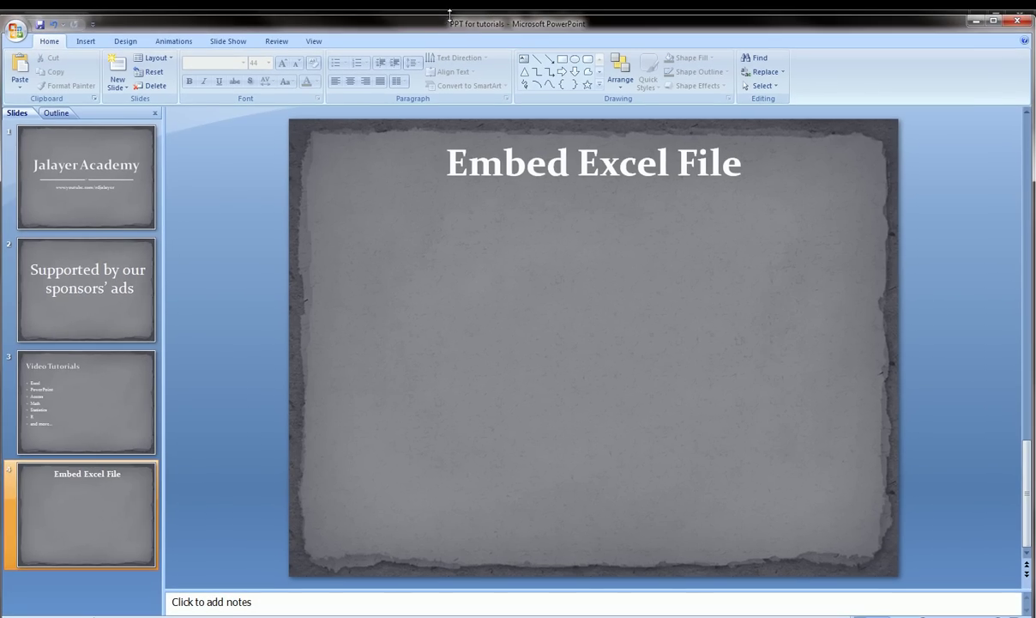
key(alt+Tab)
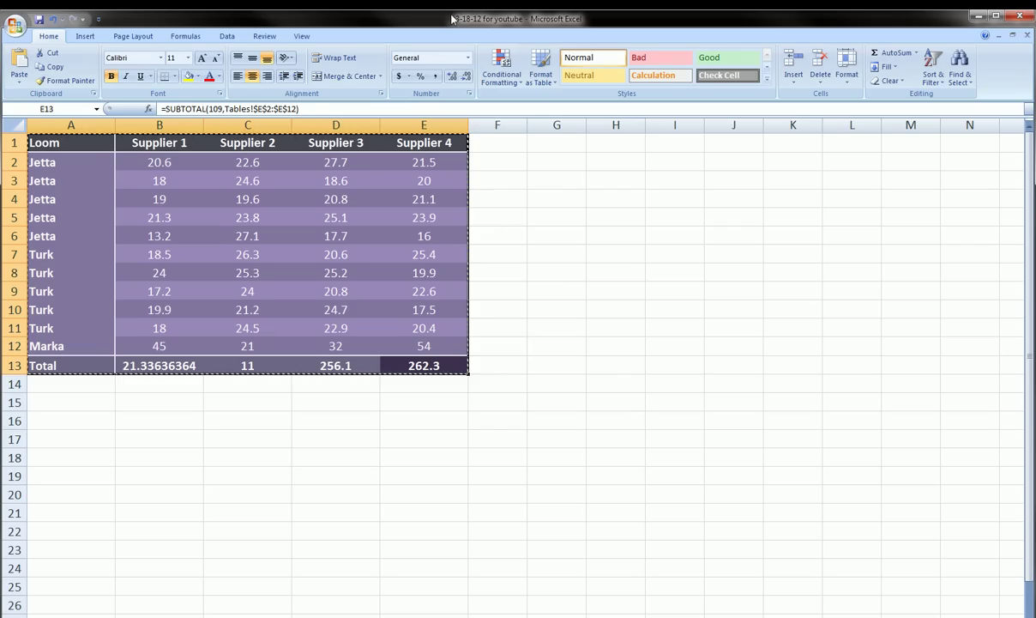
drag(452, 17, 453, 9)
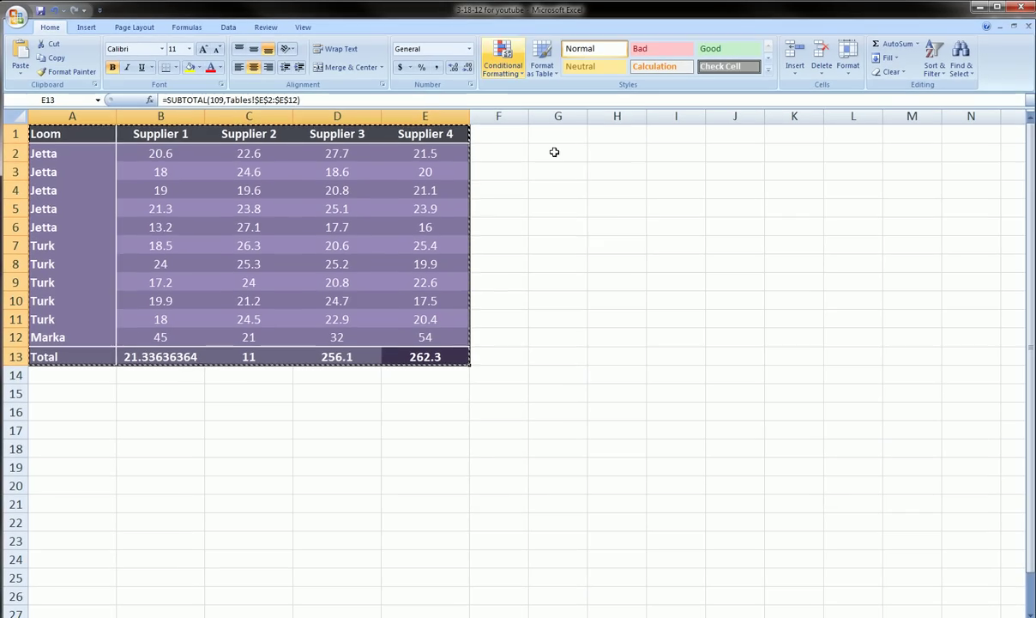
Select the supplier table A1:E13, including its Total row, and copy it
drag(601, 246, 599, 232)
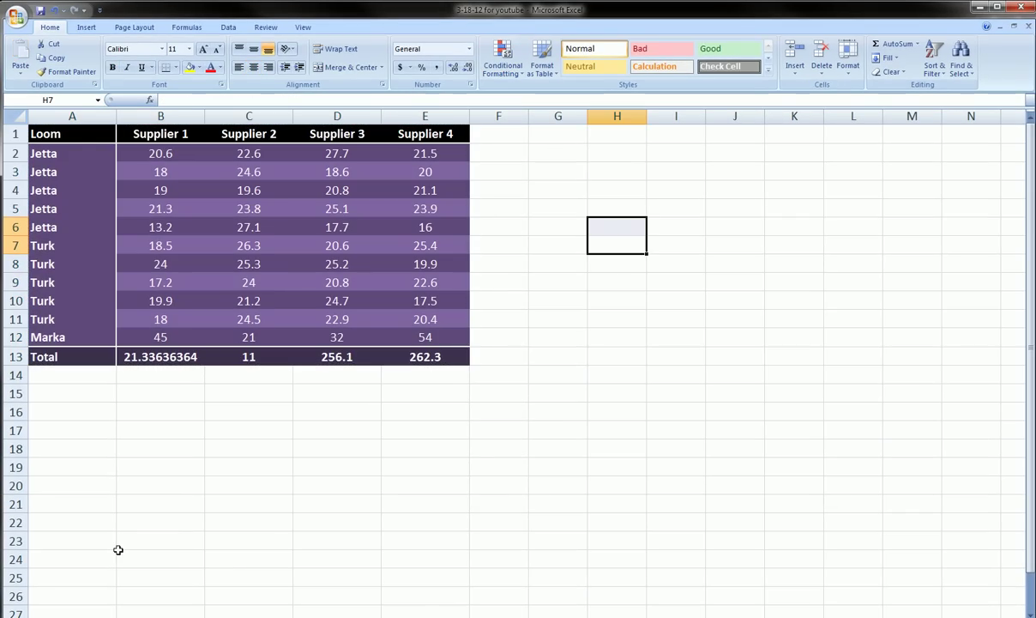
click(110, 522)
click(75, 136)
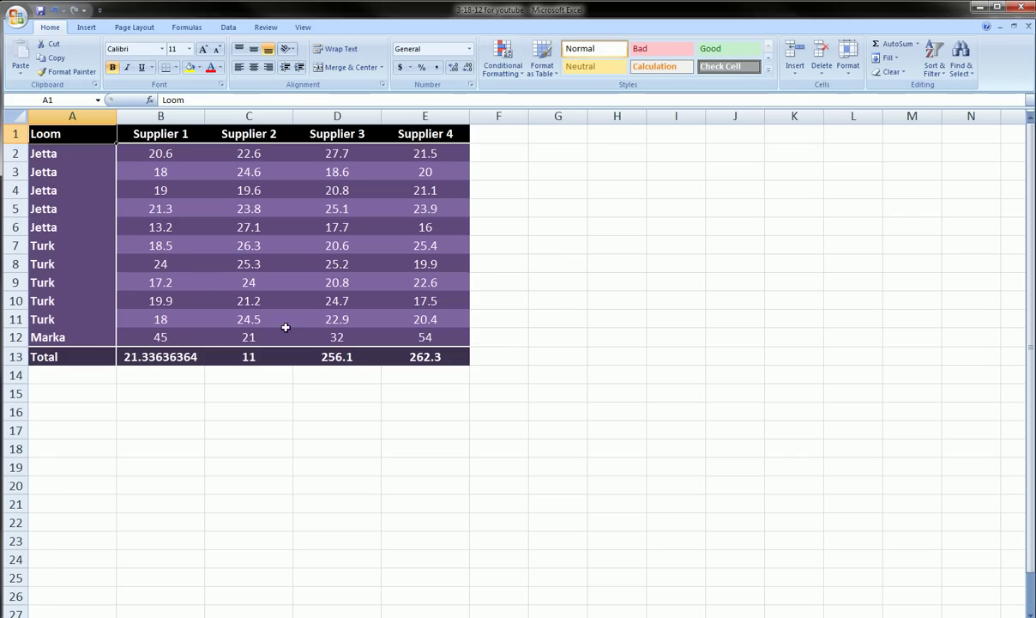
drag(73, 137, 419, 358)
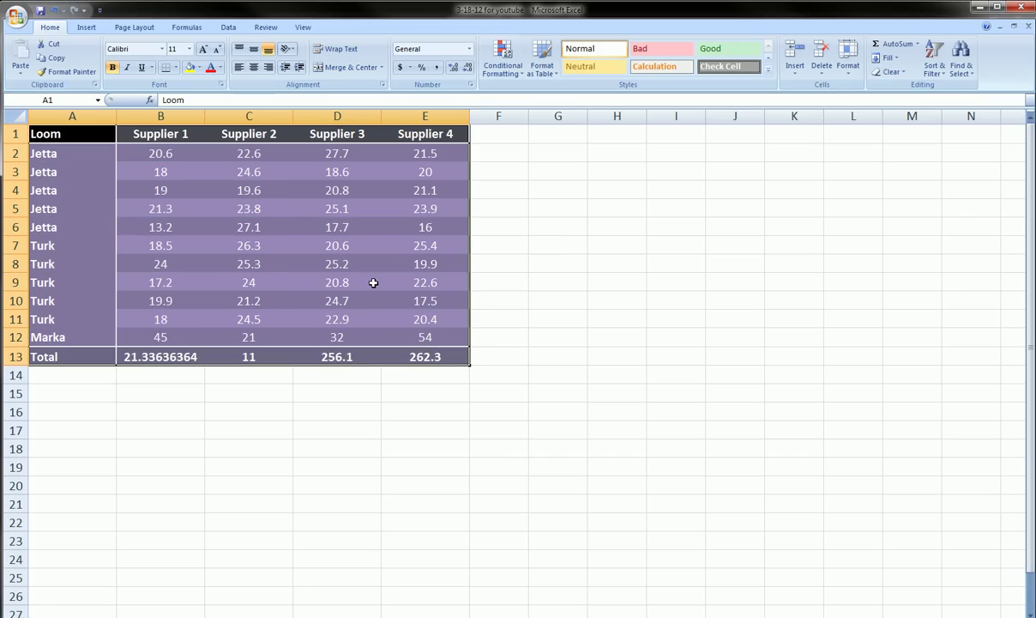
right_click(298, 209)
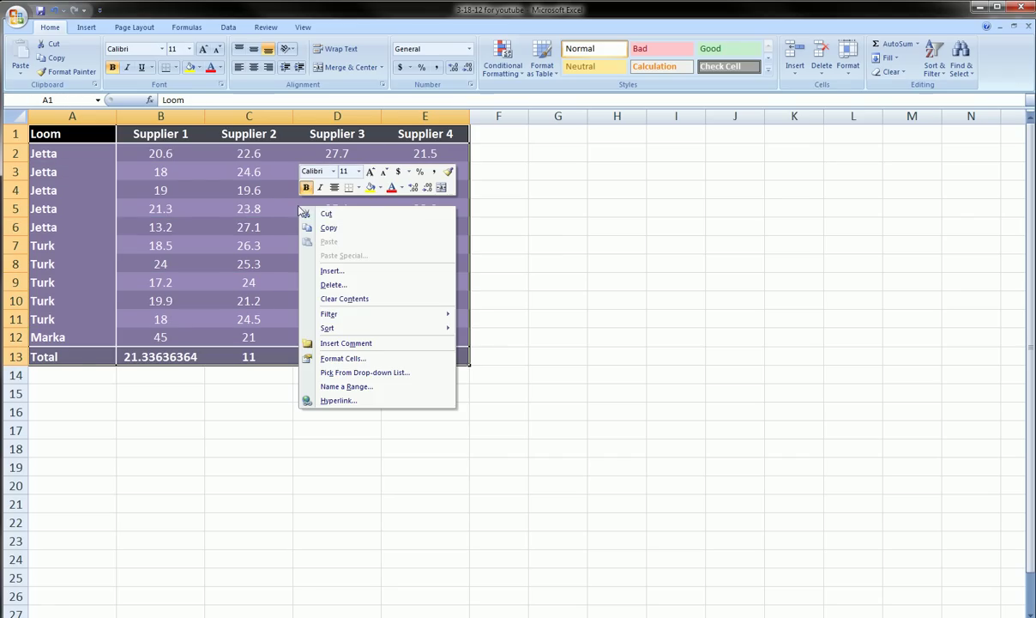
click(338, 227)
Return to PowerPoint and paste the copied table onto the Embed Excel File slide
double_click(474, 9)
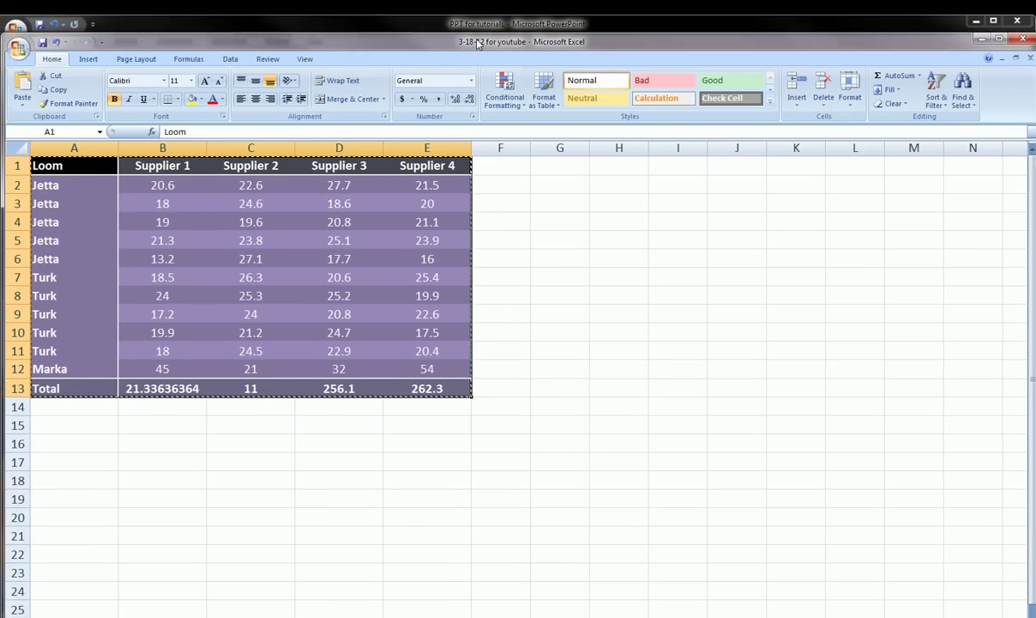
click(473, 33)
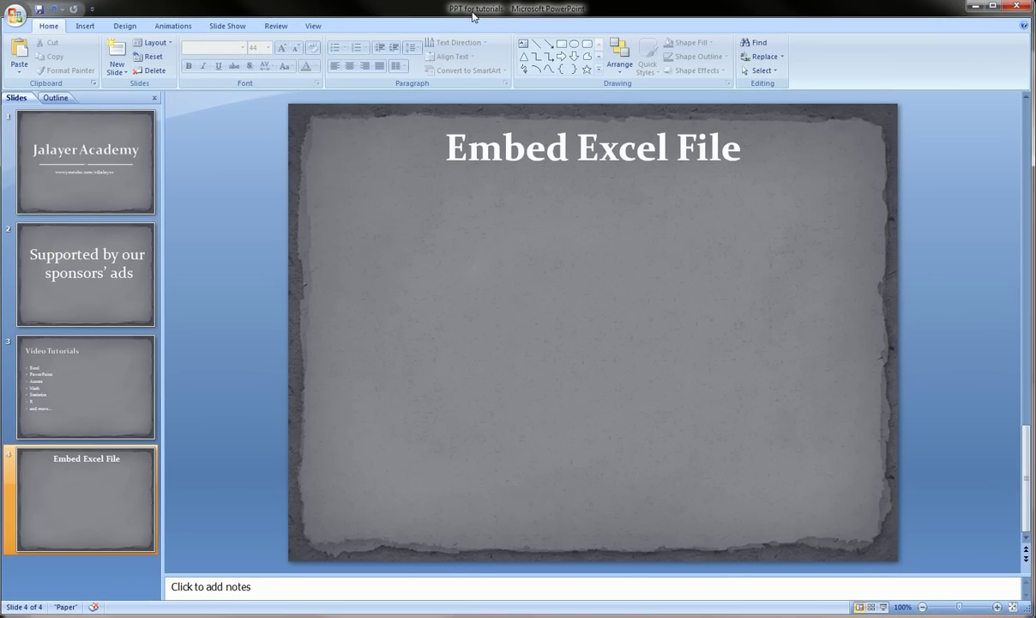
right_click(393, 227)
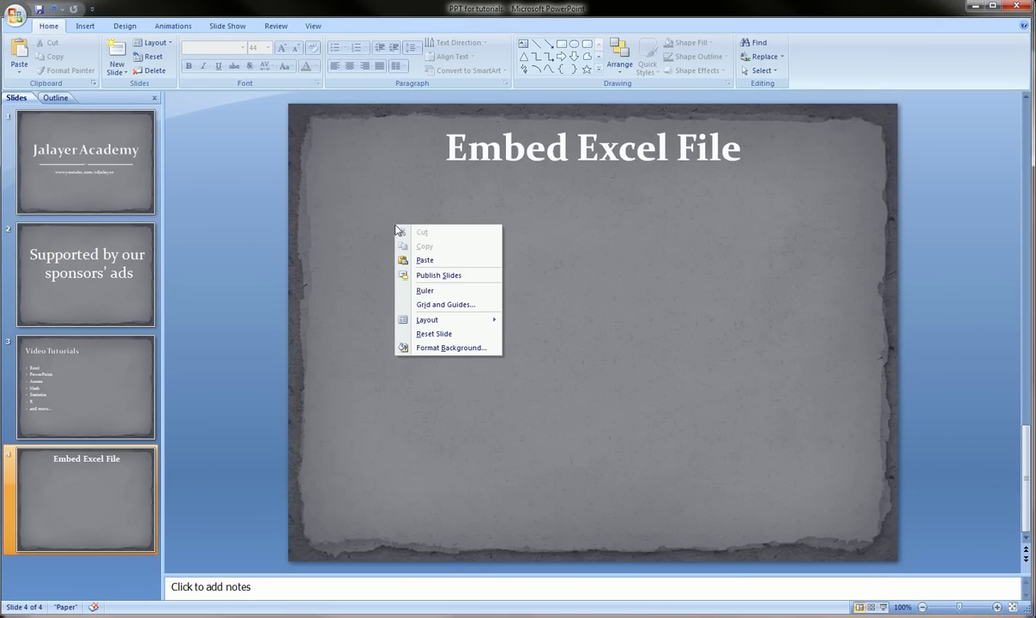
click(437, 261)
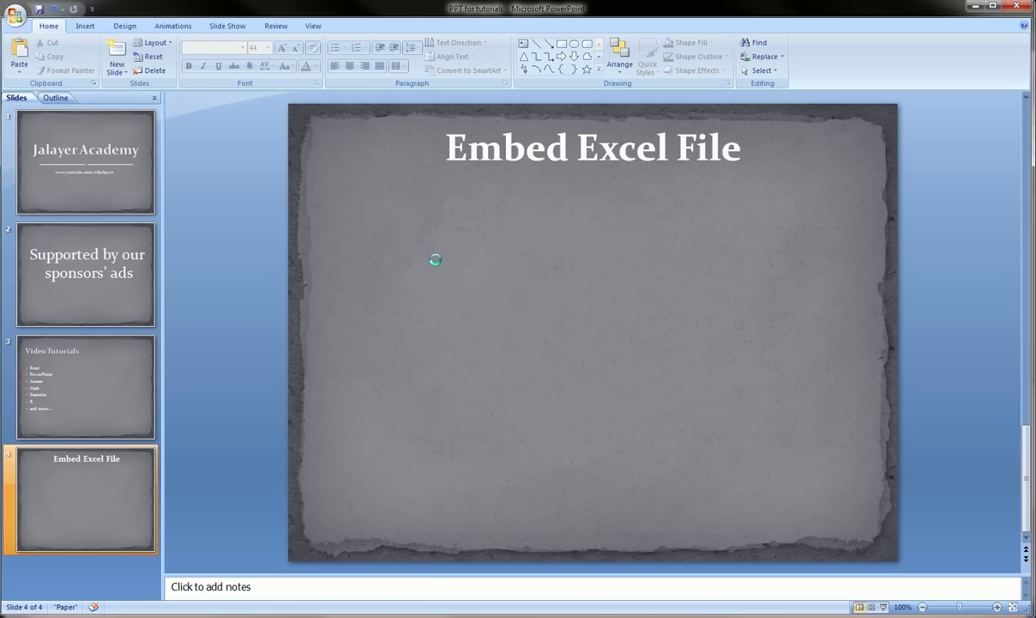
drag(447, 249, 436, 209)
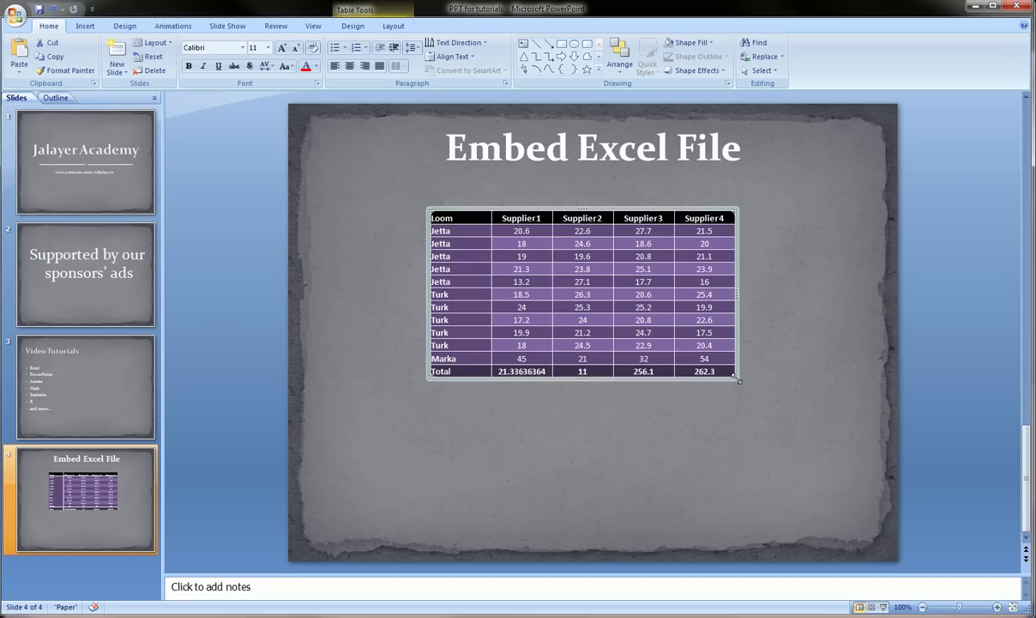
Reposition the pasted table under the title, reviewing its Table Design and Layout options
click(695, 358)
click(621, 306)
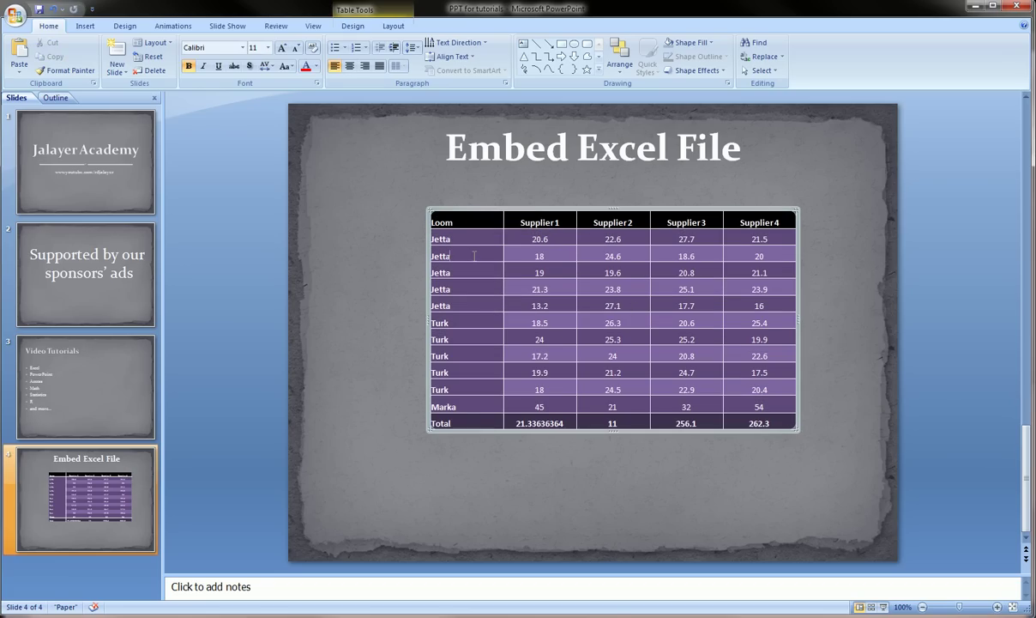
drag(513, 200, 468, 179)
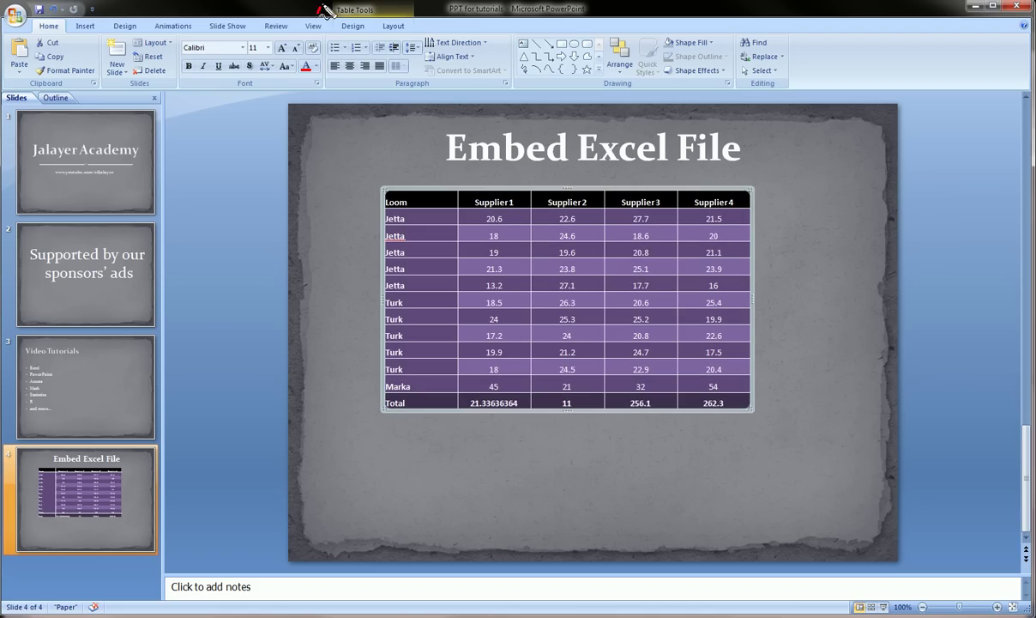
mouse_move(317, 17)
mouse_down()
mouse_move(378, 10)
mouse_move(370, 43)
mouse_move(315, 26)
mouse_up()
click(352, 26)
click(392, 27)
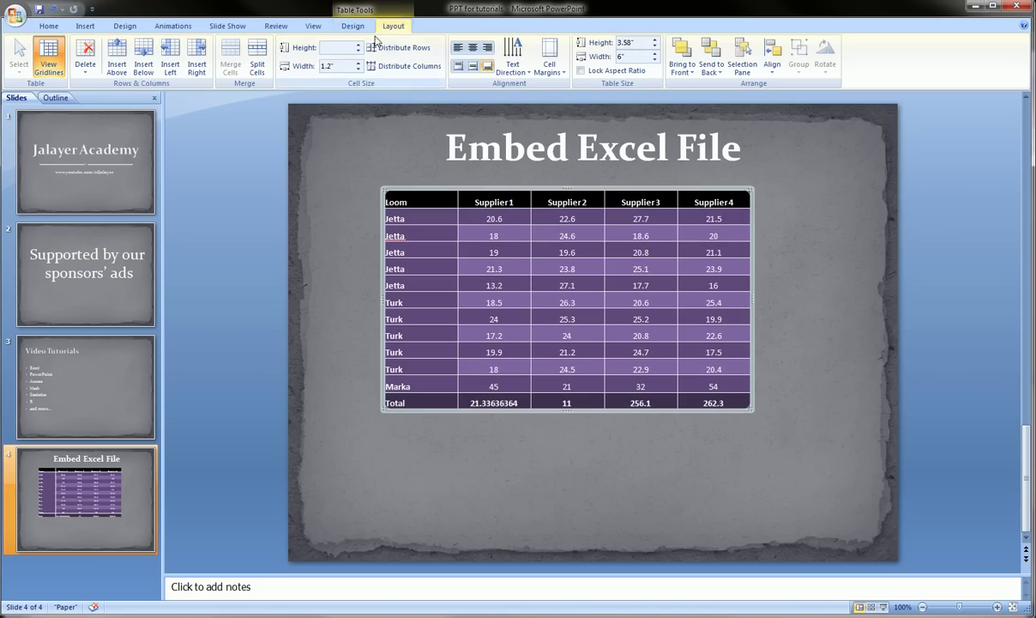
click(343, 27)
click(365, 218)
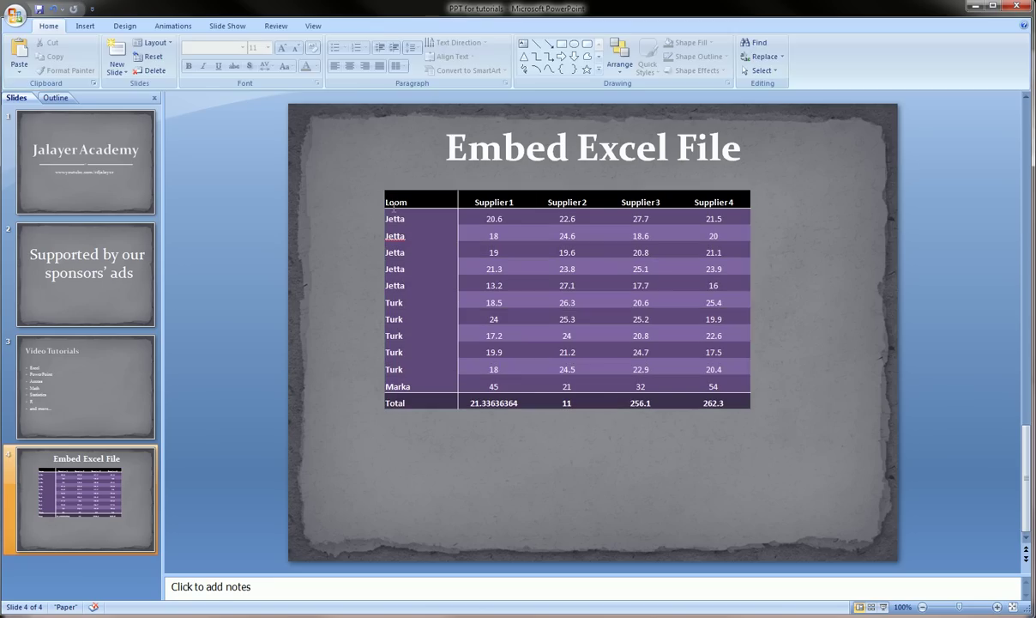
click(386, 196)
mouse_move(452, 202)
mouse_down()
mouse_move(472, 228)
mouse_move(440, 207)
mouse_up()
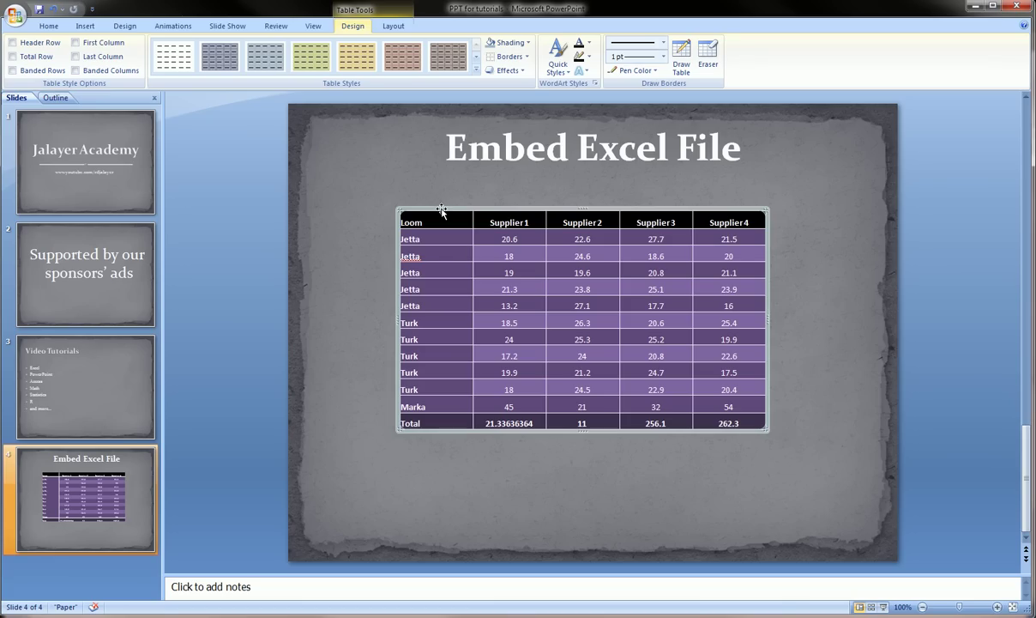
Delete the plainly pasted table from the slide
click(441, 210)
key(Delete)
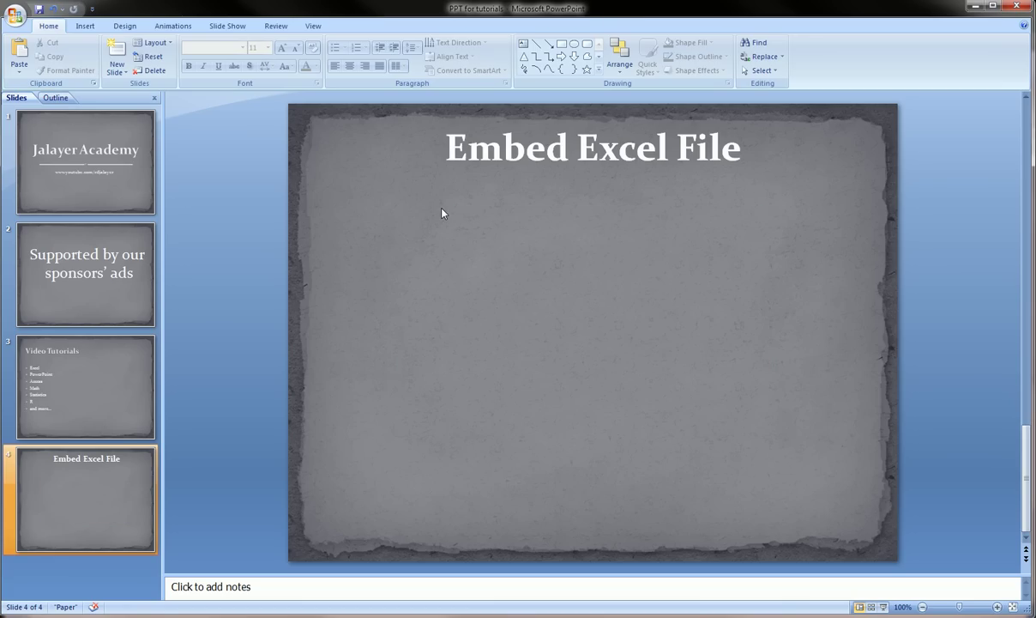
click(20, 68)
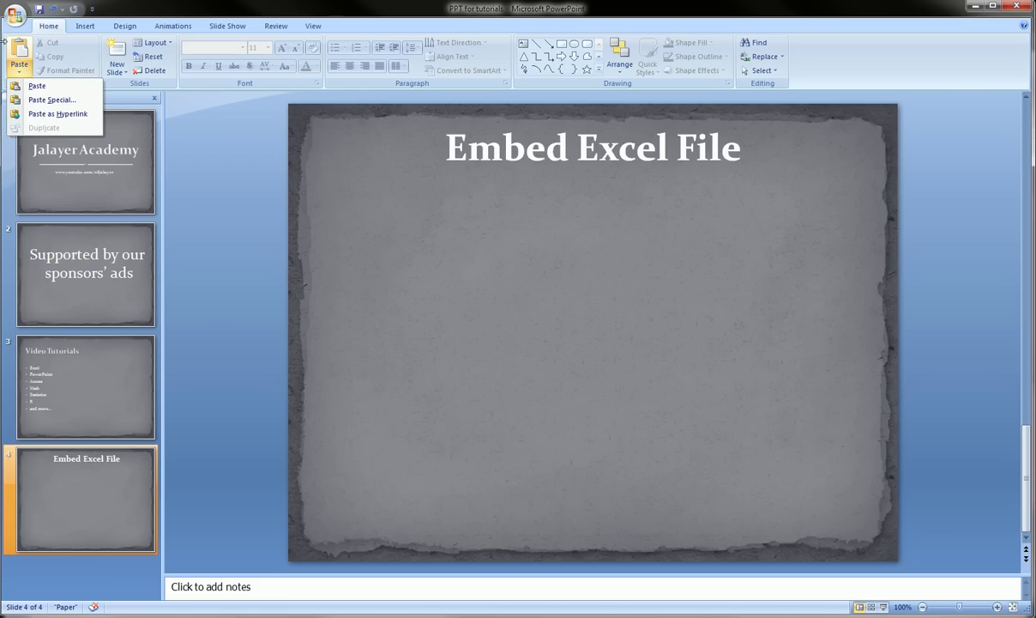
mouse_move(8, 41)
mouse_down()
mouse_move(38, 34)
mouse_move(34, 78)
mouse_move(11, 51)
mouse_up()
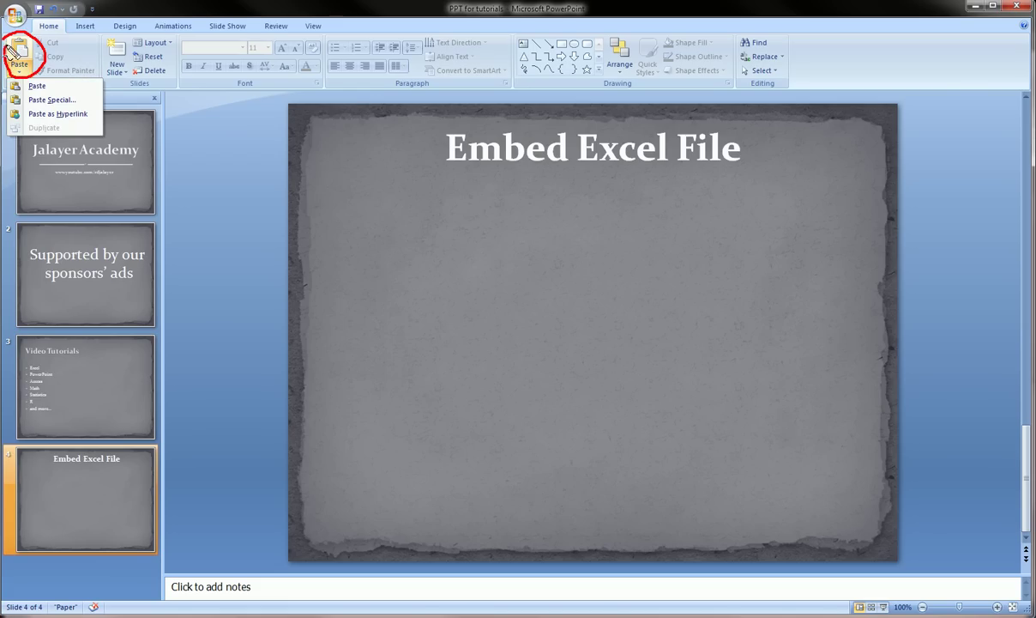
key(Escape)
Set up Paste Special to paste the table as a Microsoft Office Excel Worksheet Object
click(19, 69)
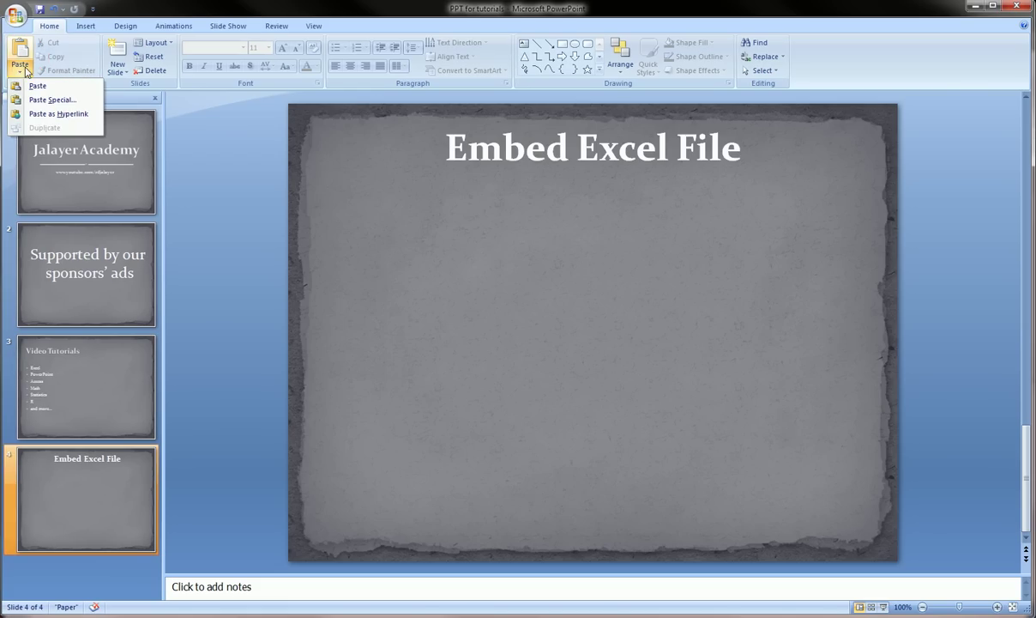
click(63, 101)
drag(269, 226, 444, 224)
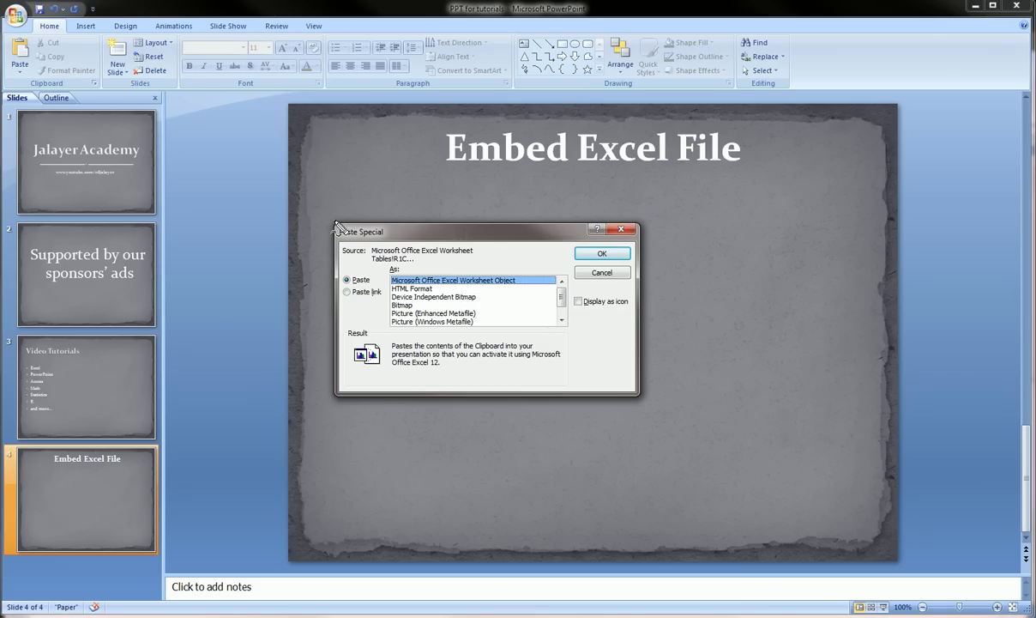
mouse_move(336, 227)
mouse_down()
mouse_move(549, 211)
mouse_move(494, 386)
mouse_move(339, 343)
mouse_move(356, 226)
mouse_up()
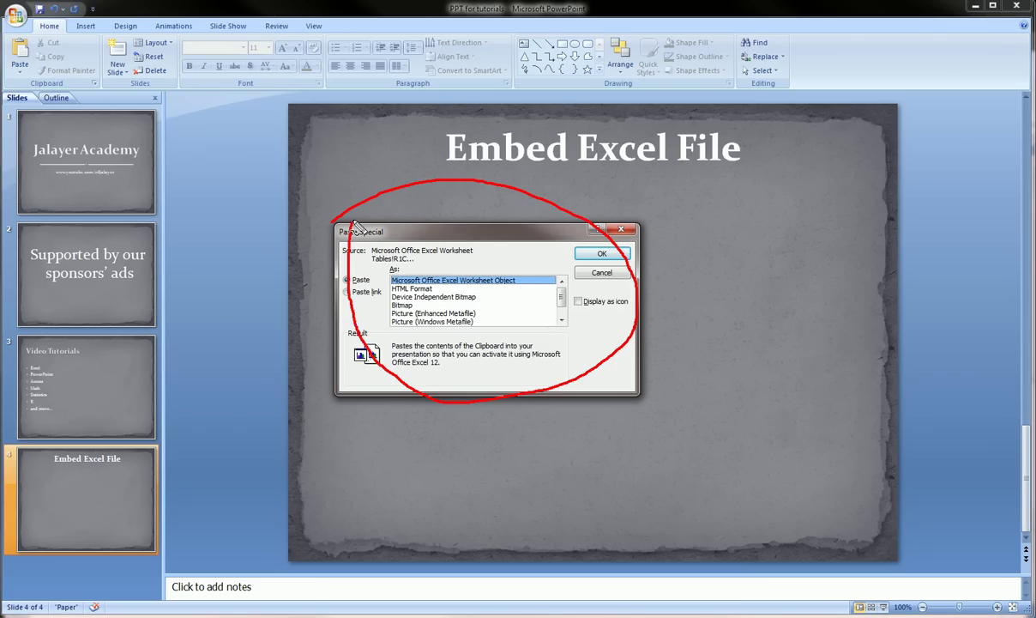
key(Escape)
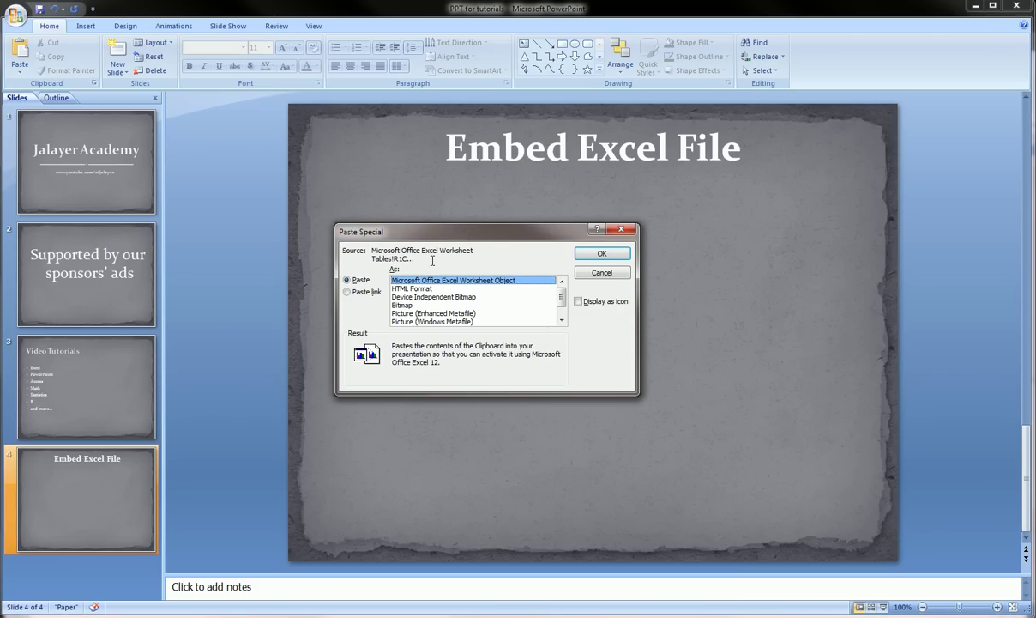
Embed the table as a worksheet object, move it up and enlarge it beneath the title
click(601, 254)
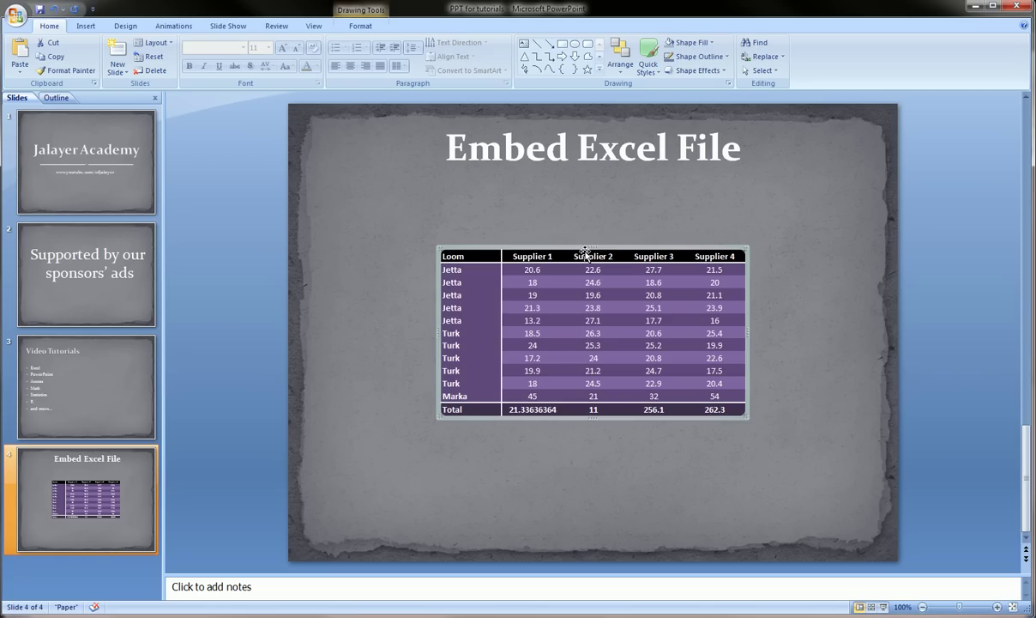
drag(585, 252, 580, 224)
drag(743, 389, 847, 446)
drag(648, 219, 563, 183)
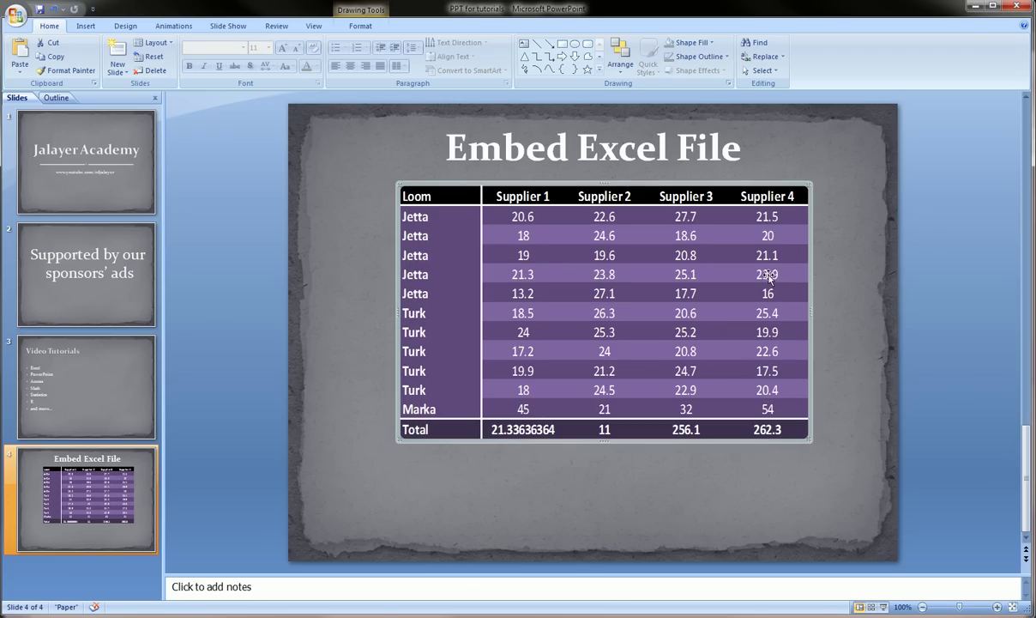
Edit the embedded workbook in place and browse its sheets, from FV Future Value to One way Anova
double_click(547, 271)
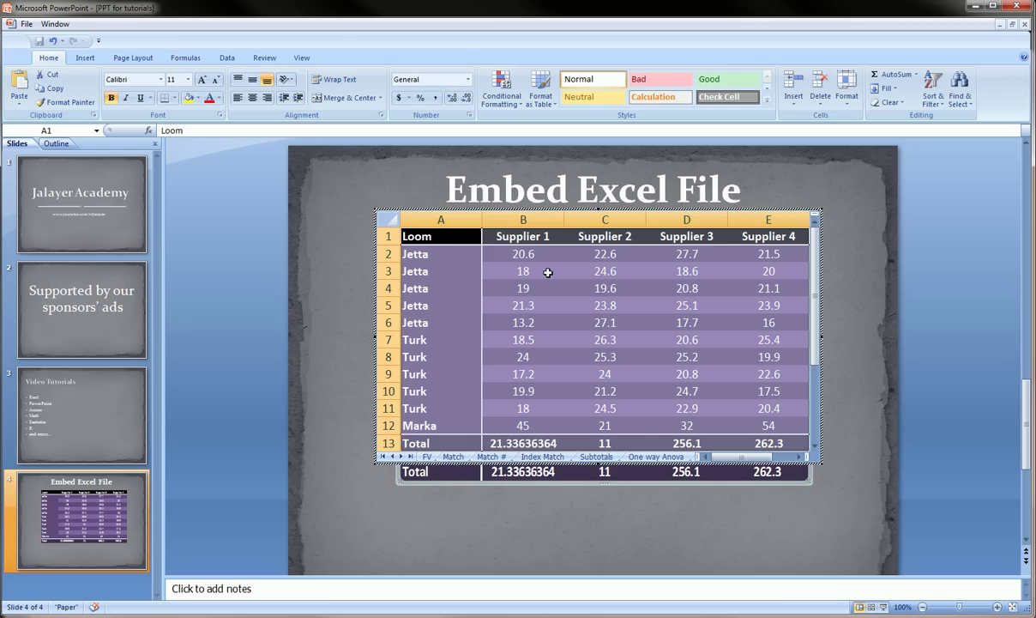
click(486, 456)
click(453, 456)
click(427, 456)
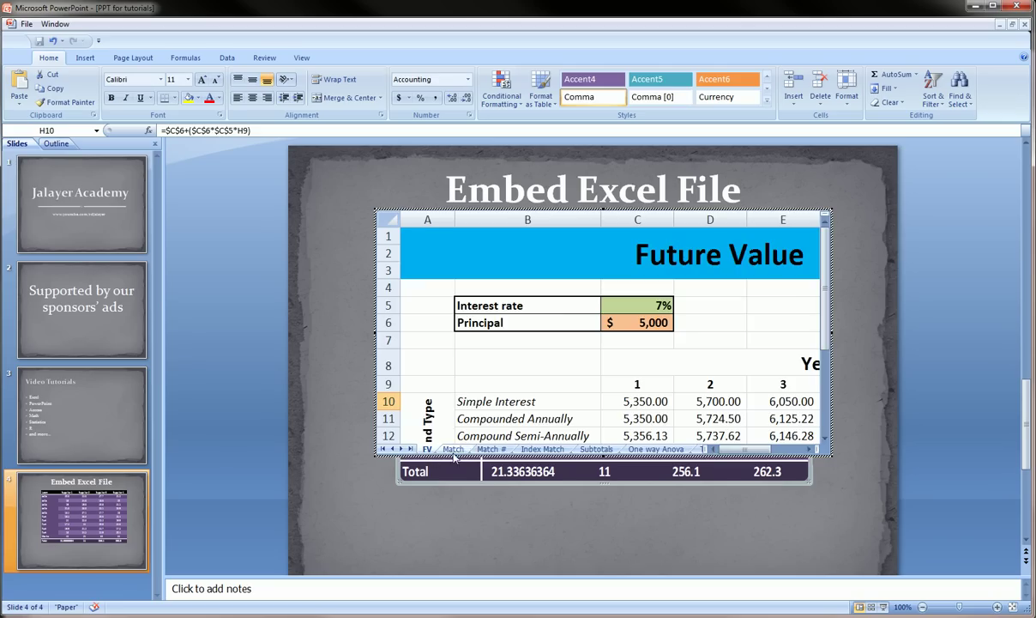
click(453, 448)
click(492, 449)
click(542, 449)
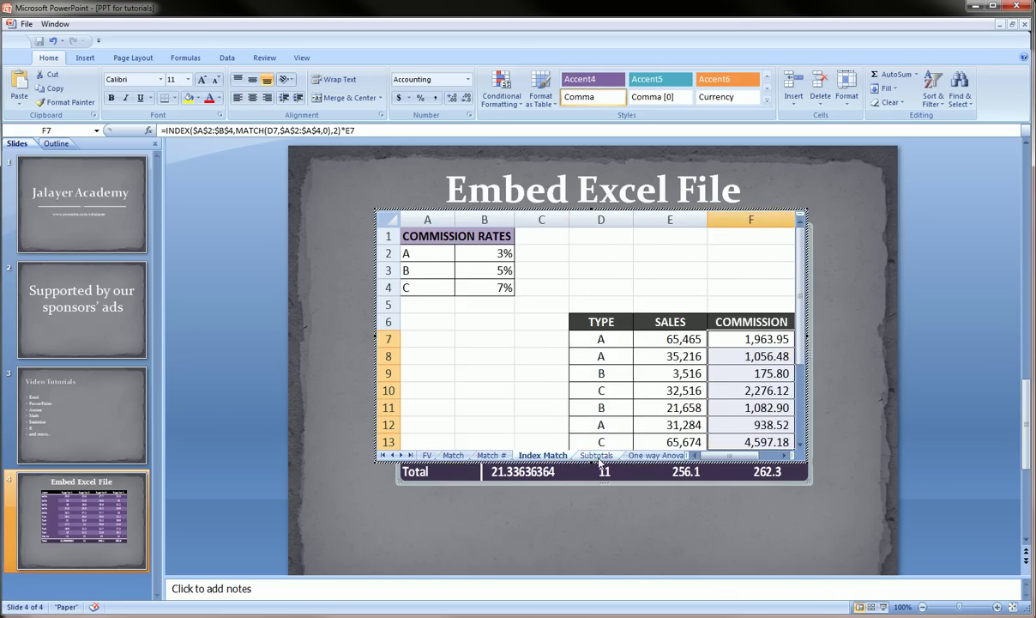
click(598, 456)
click(645, 456)
click(592, 456)
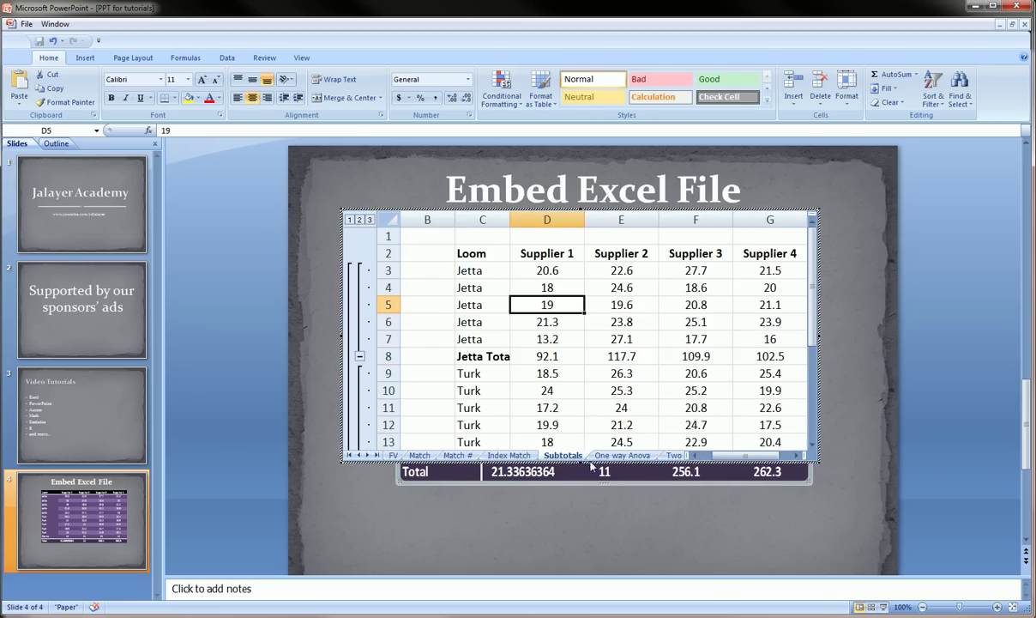
click(508, 455)
click(487, 455)
click(454, 455)
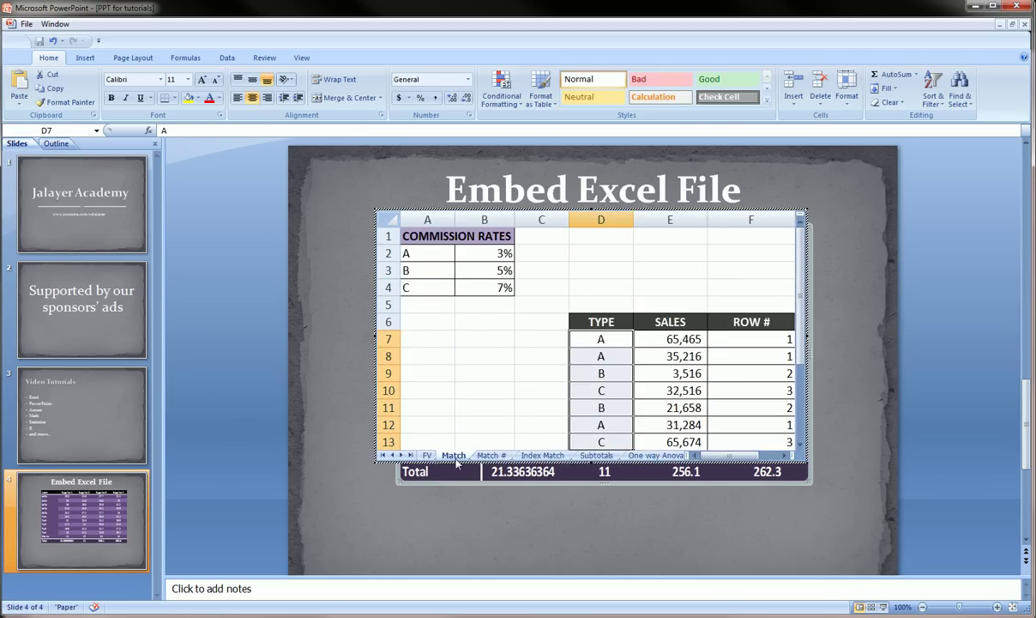
click(426, 454)
click(454, 455)
click(492, 455)
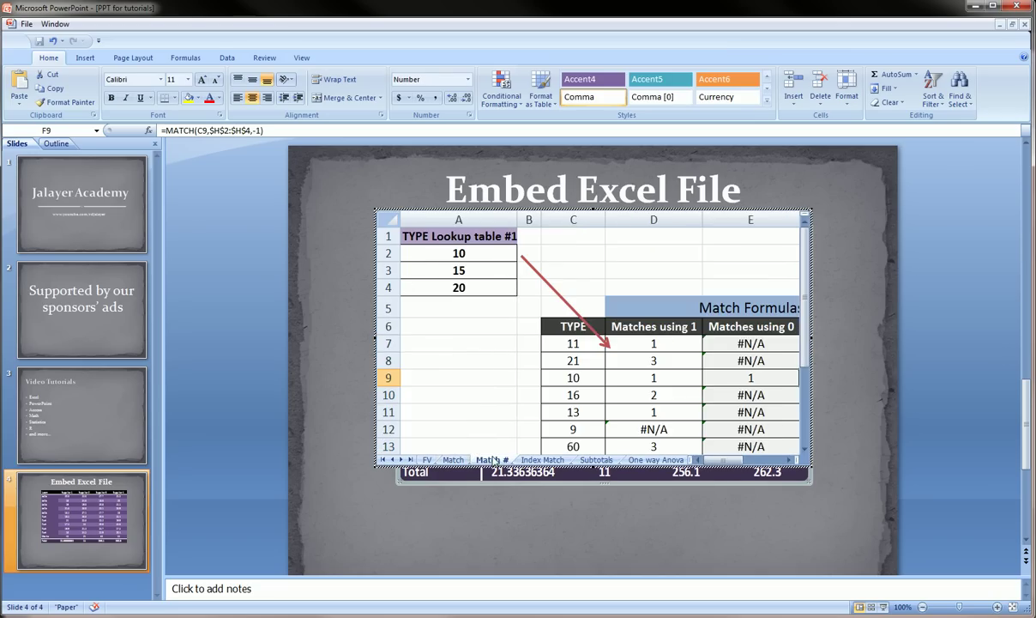
click(543, 459)
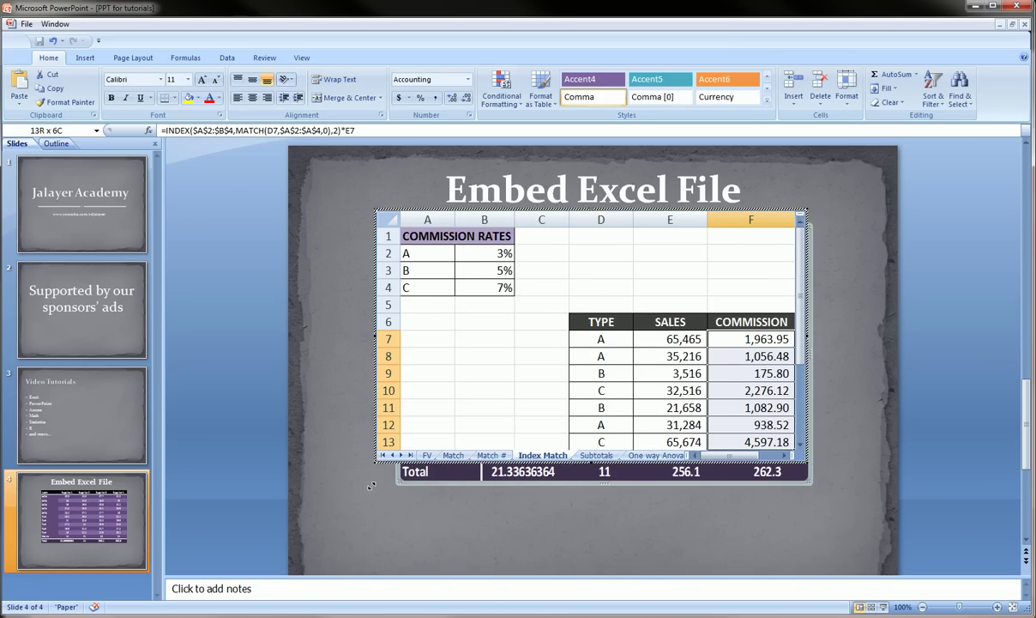
Enlarge the embedded frame to show rows 14–16 and display the One way Anova sheet
drag(370, 485, 375, 506)
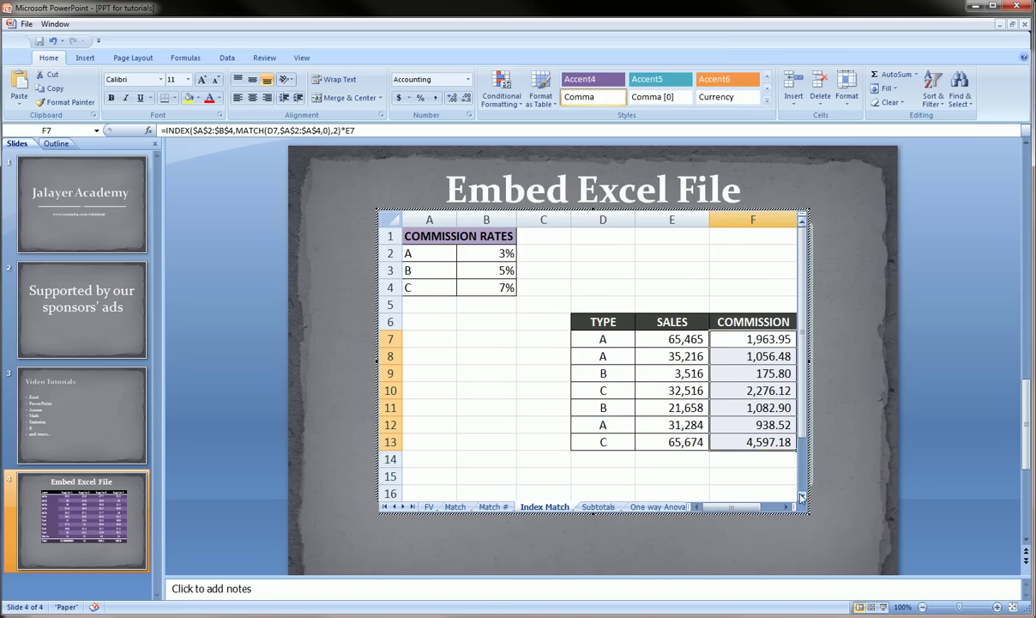
drag(808, 512, 830, 518)
click(661, 506)
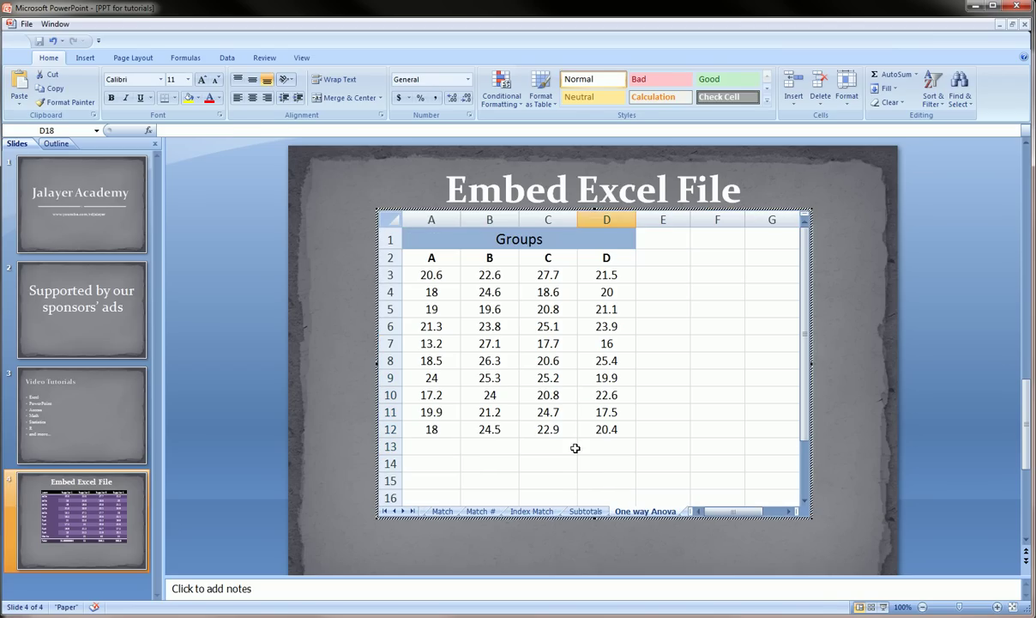
Put =SUM(A3:A12) in A13, fill it across to D13, and bold the row 13 totals
click(434, 443)
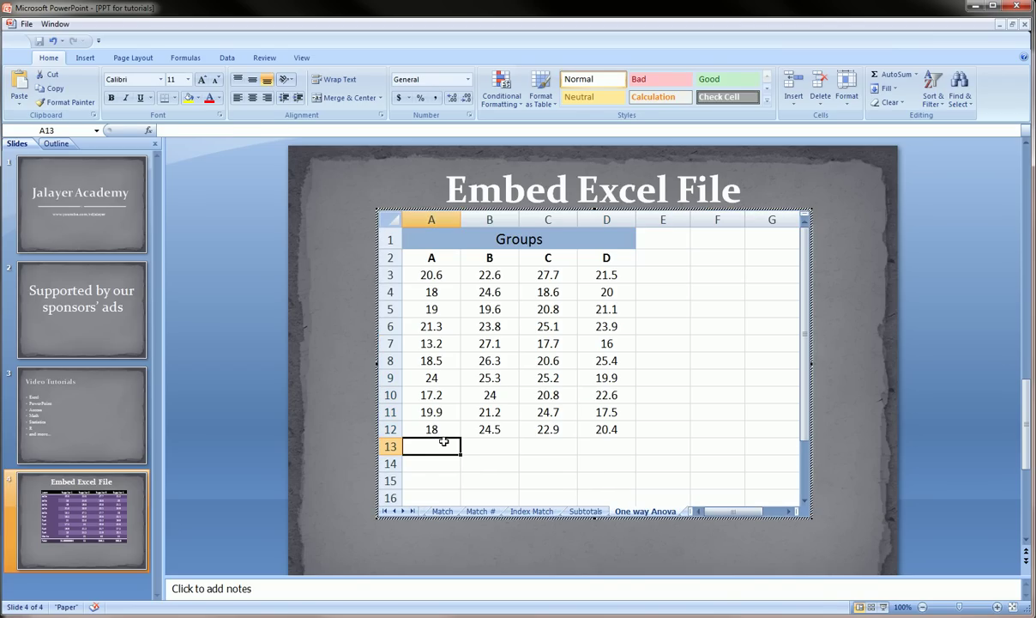
text(=sum()
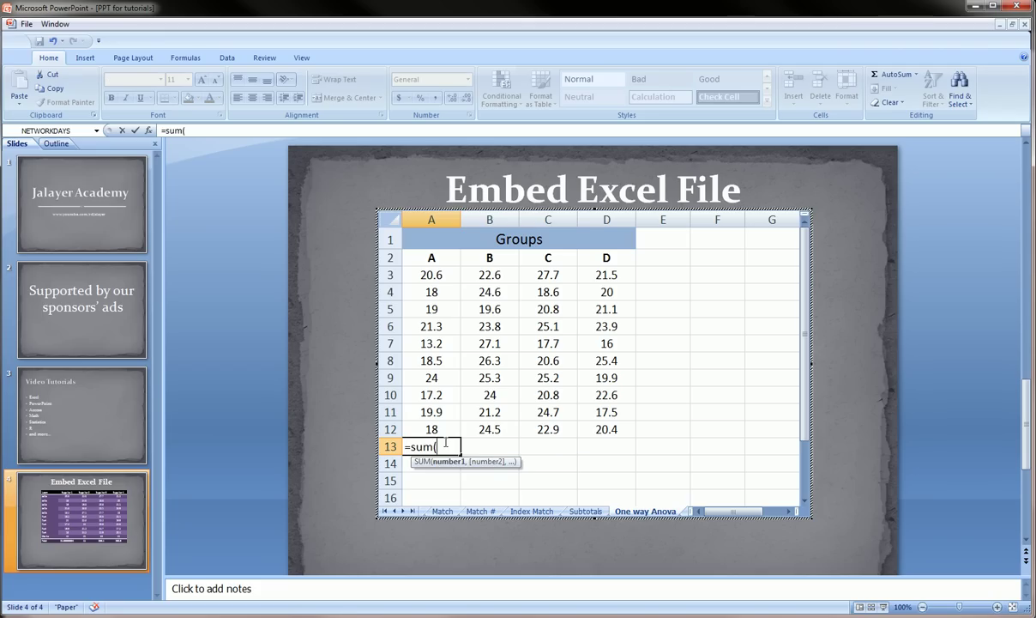
drag(431, 275, 461, 428)
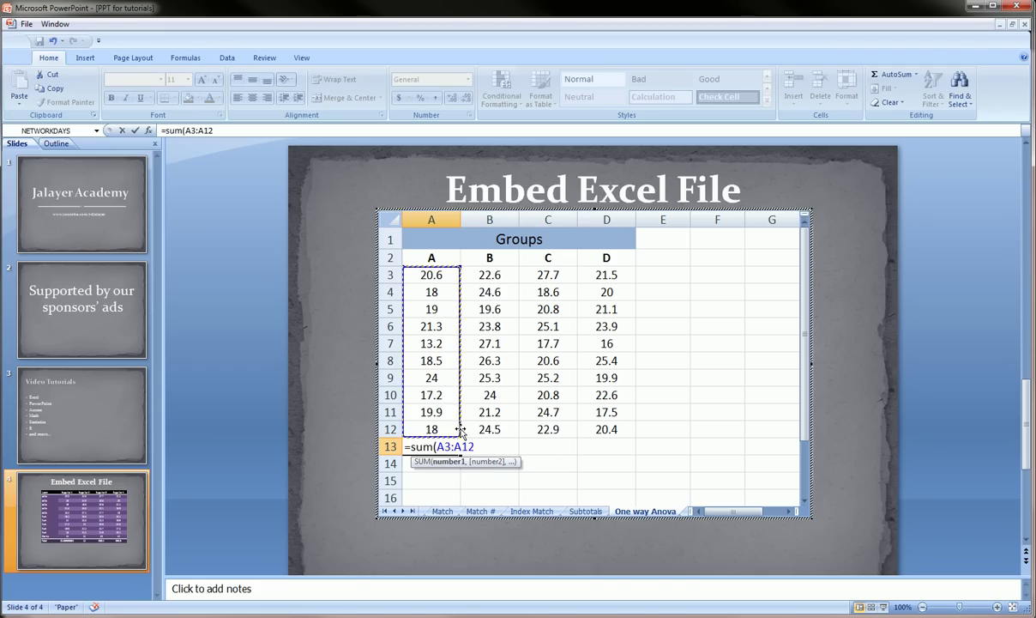
text())
key(Return)
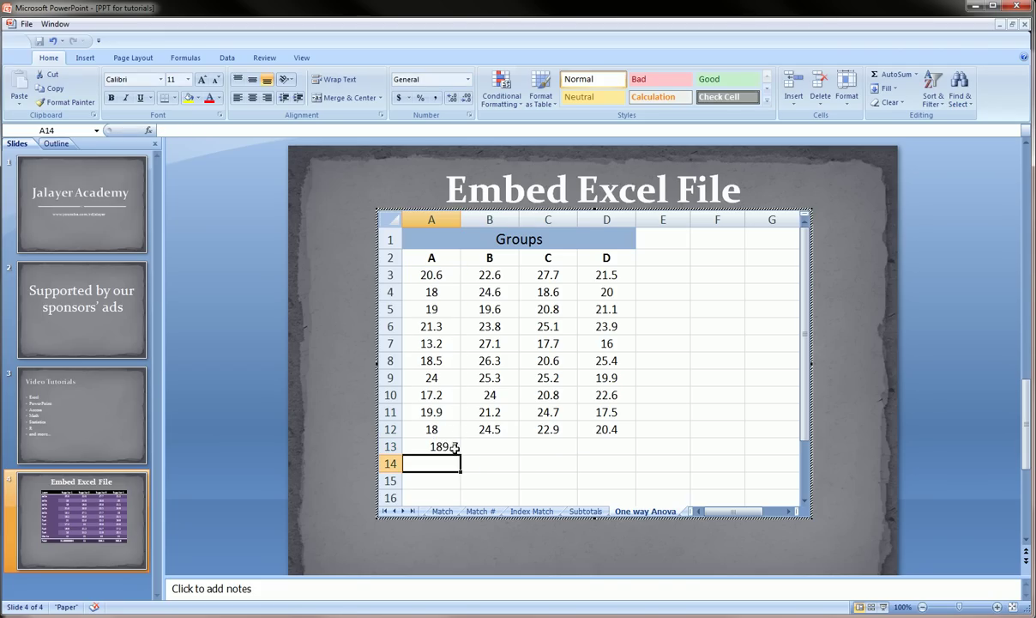
click(436, 446)
drag(461, 453, 609, 442)
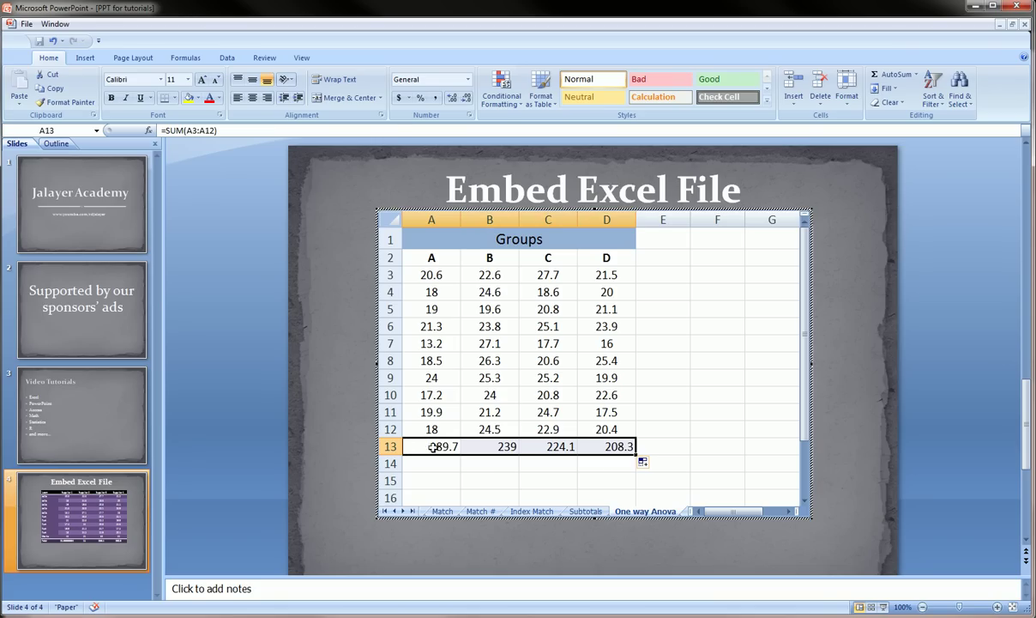
key(ctrl+b)
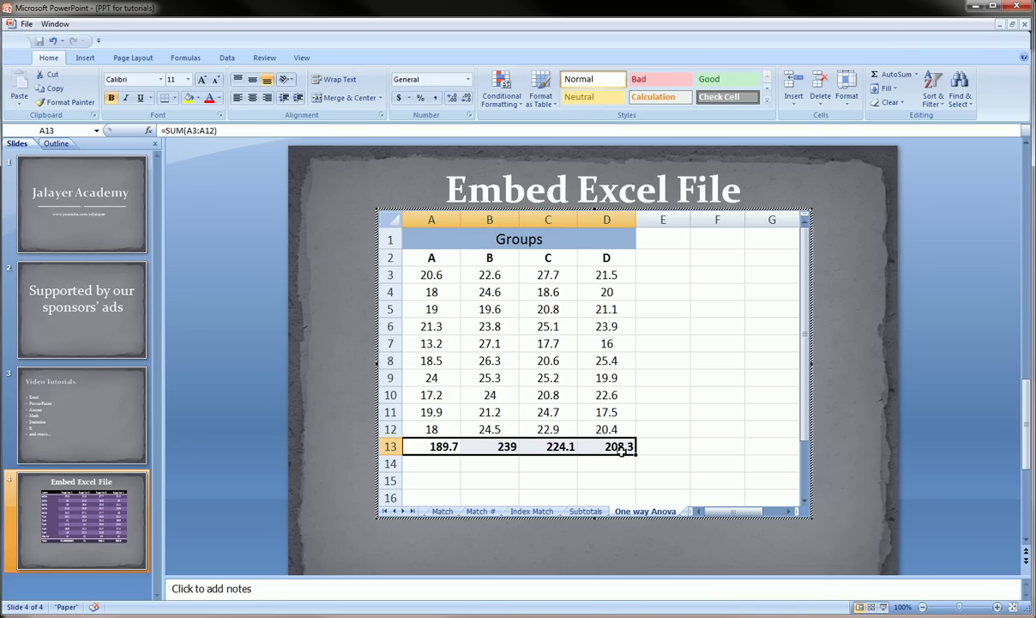
Enter =AVERAGE(A3:D3) in E3 and fill it down to E12
click(645, 262)
click(647, 271)
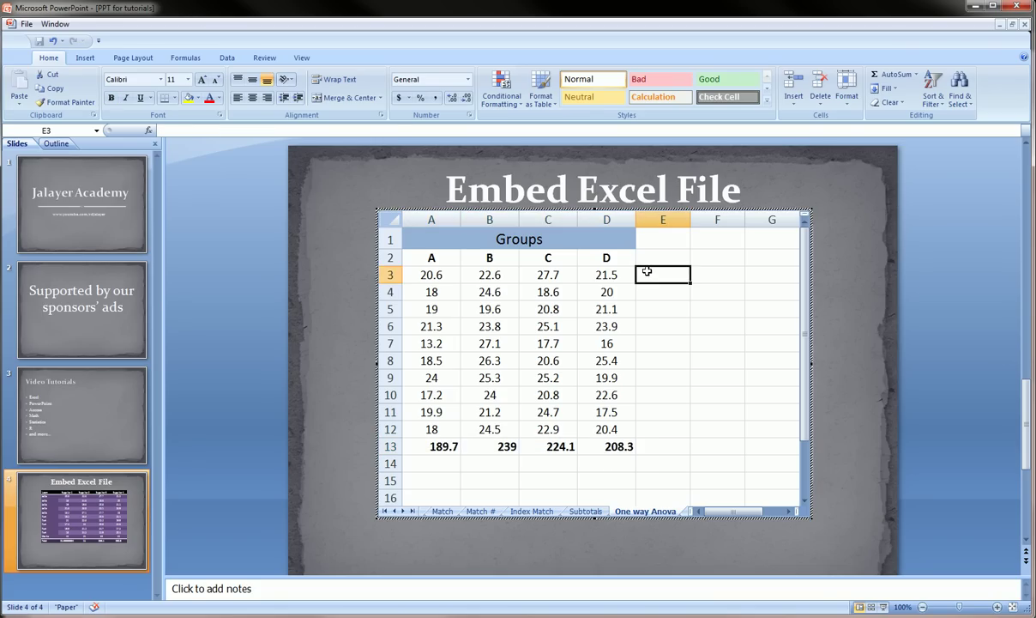
text(=avera)
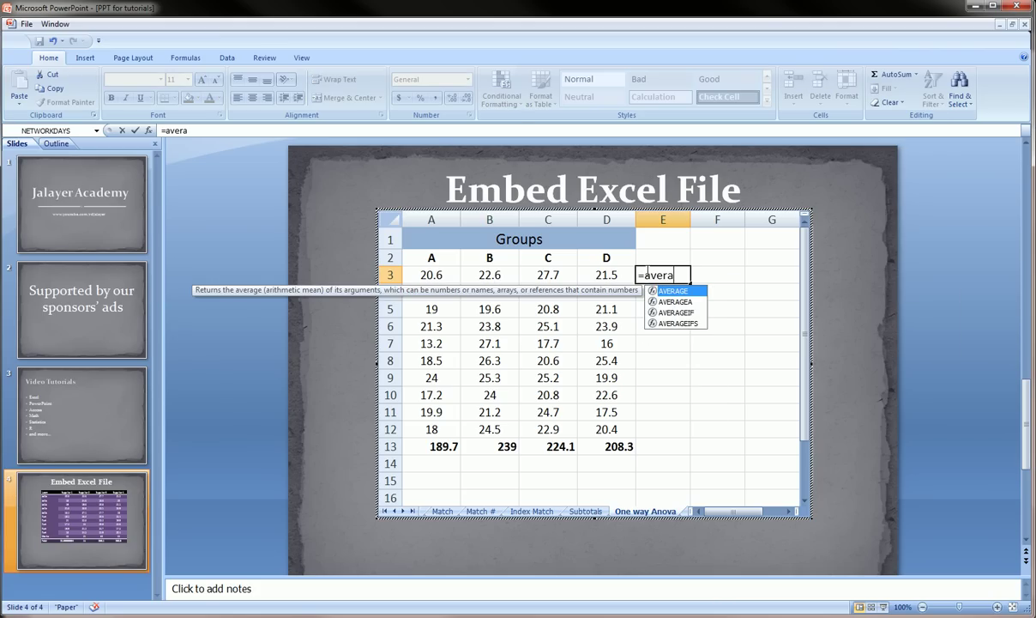
text(ge()
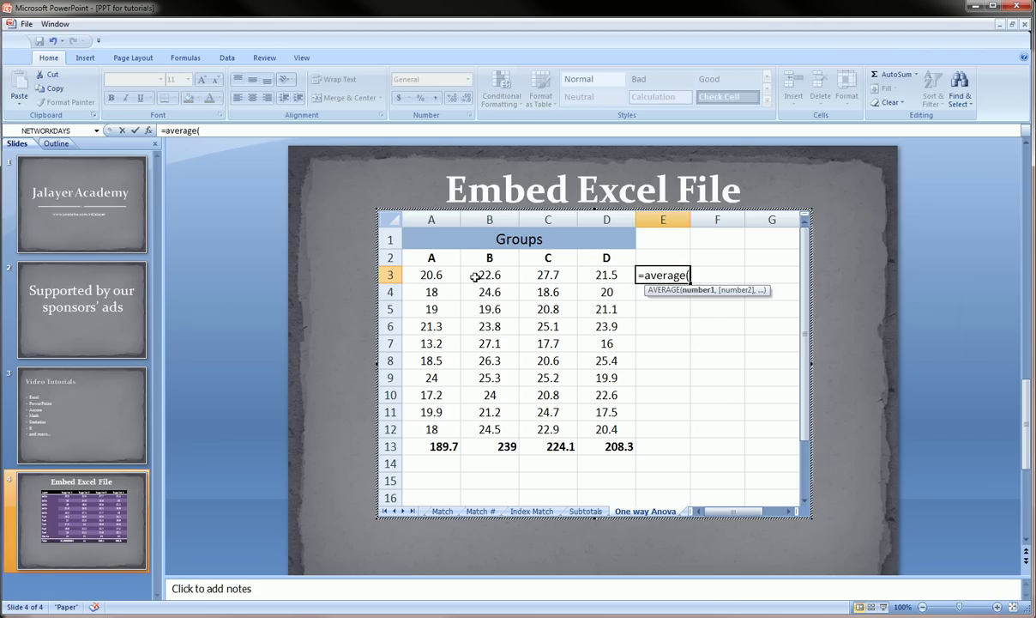
drag(416, 273, 594, 274)
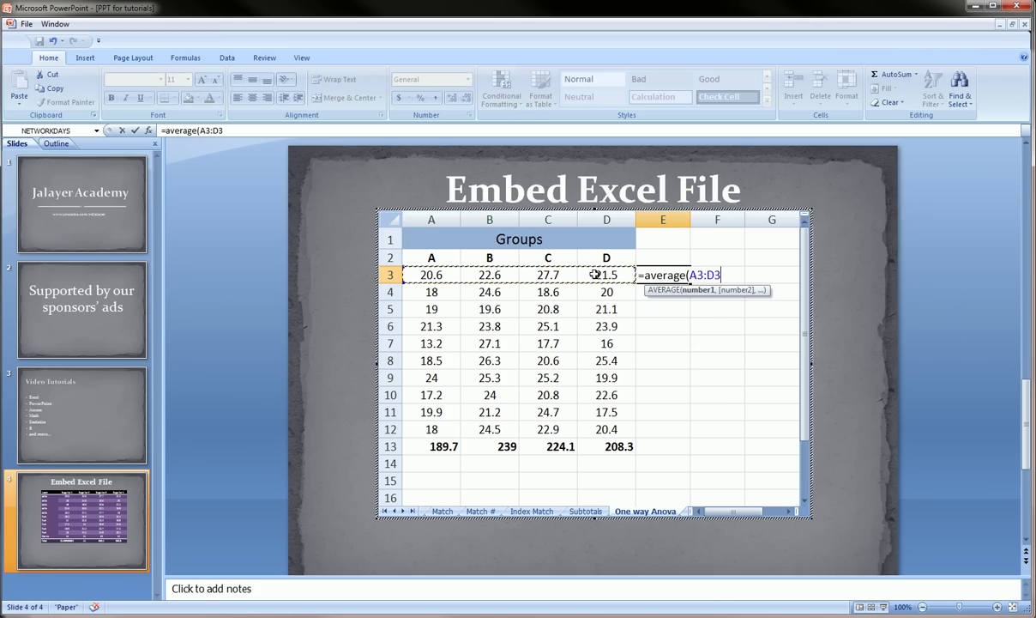
key(Return)
click(684, 281)
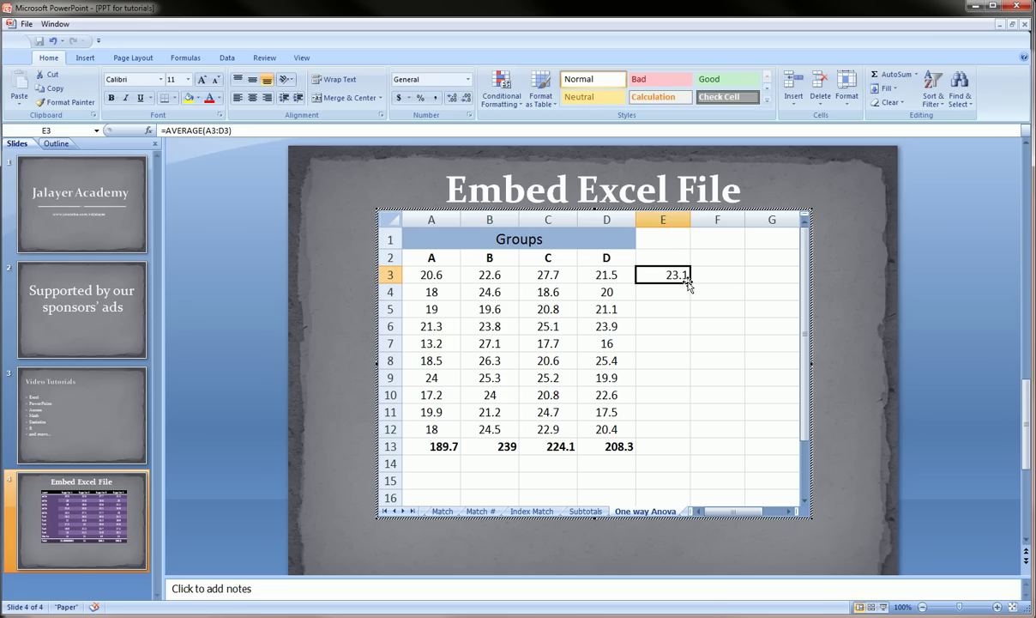
drag(688, 283, 695, 433)
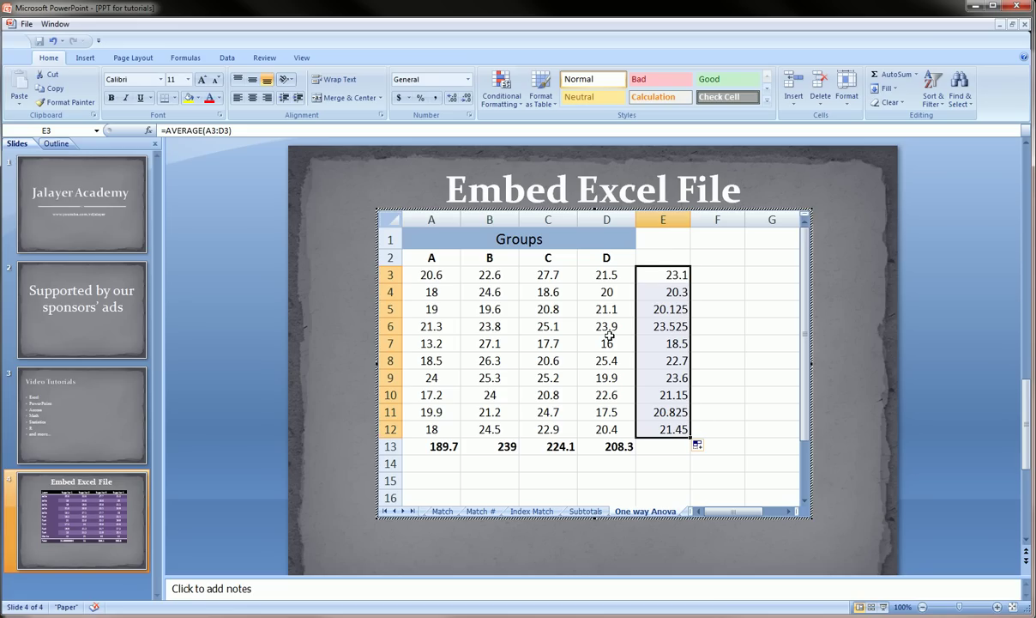
Format the column E averages as italic, bold and underlined
key(ctrl+i)
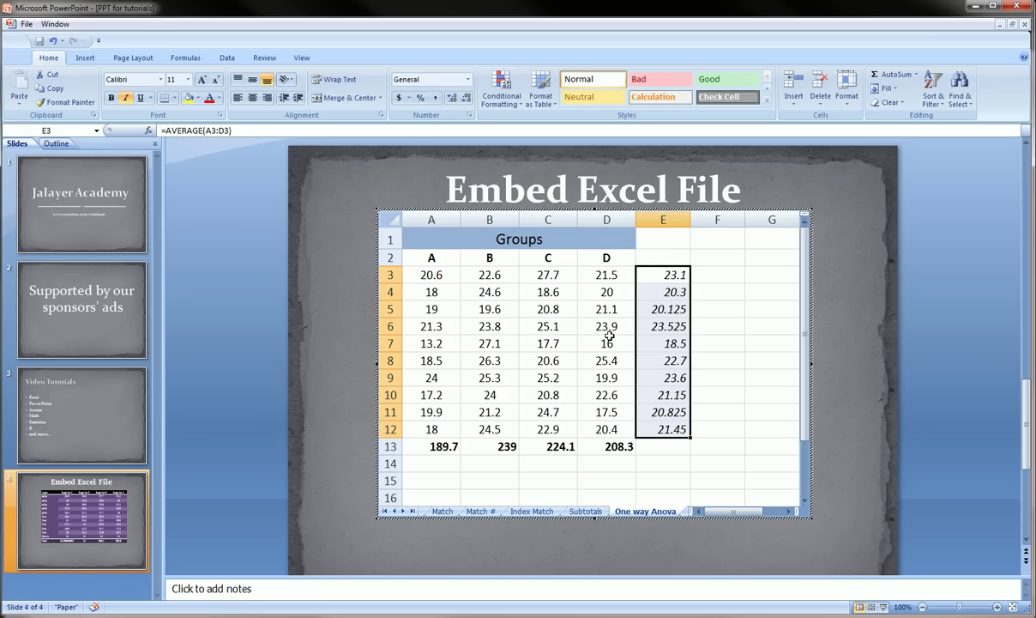
key(ctrl+b)
key(ctrl+u)
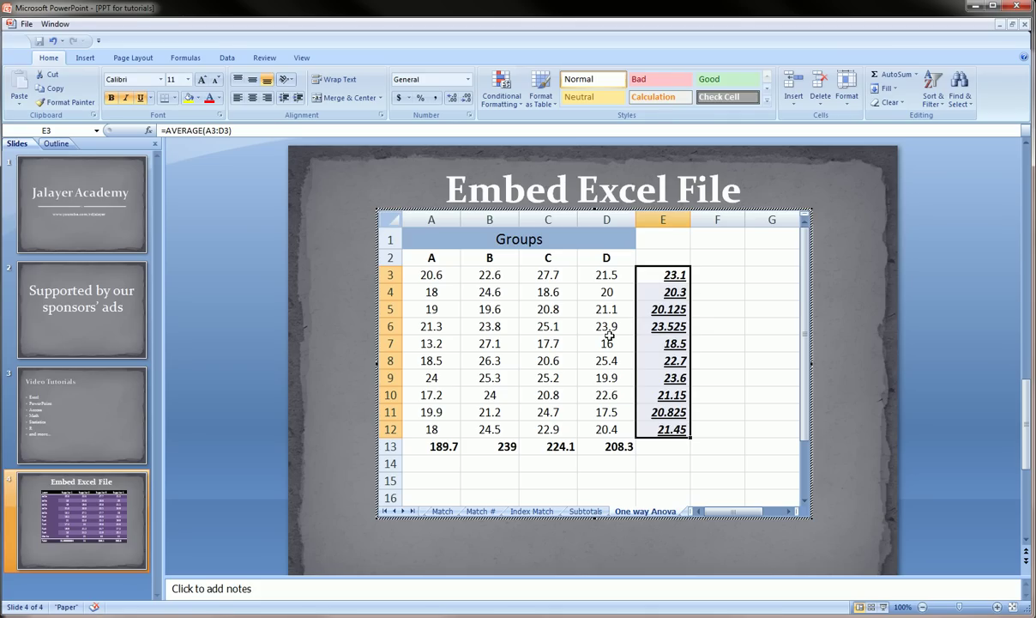
click(720, 293)
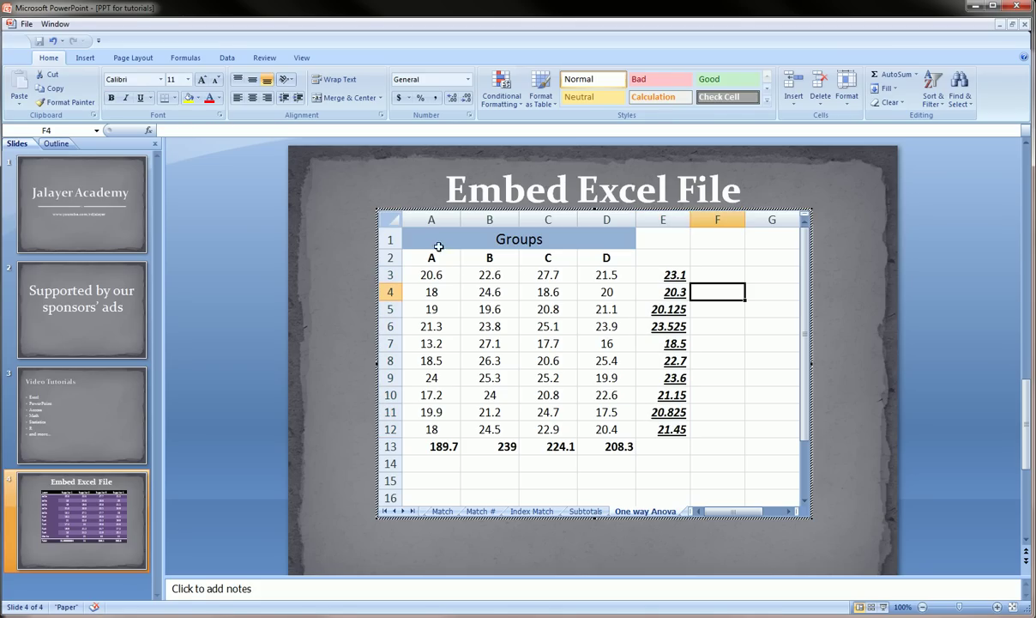
Shrink the embedded worksheet to show only A1:E13 of the Groups table, then exit editing
drag(438, 246, 668, 437)
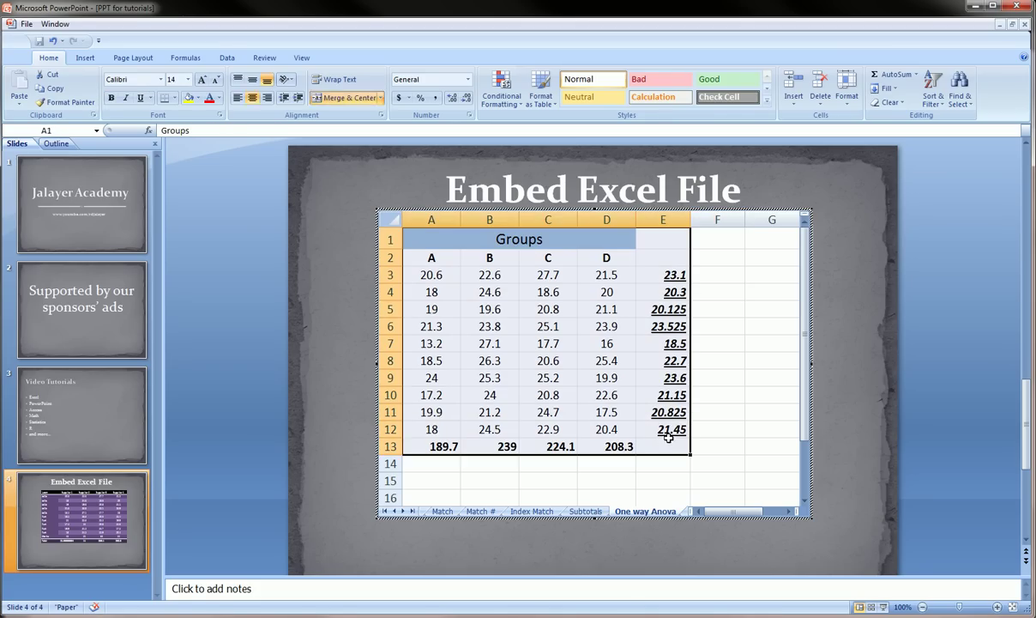
click(668, 435)
drag(809, 515, 707, 468)
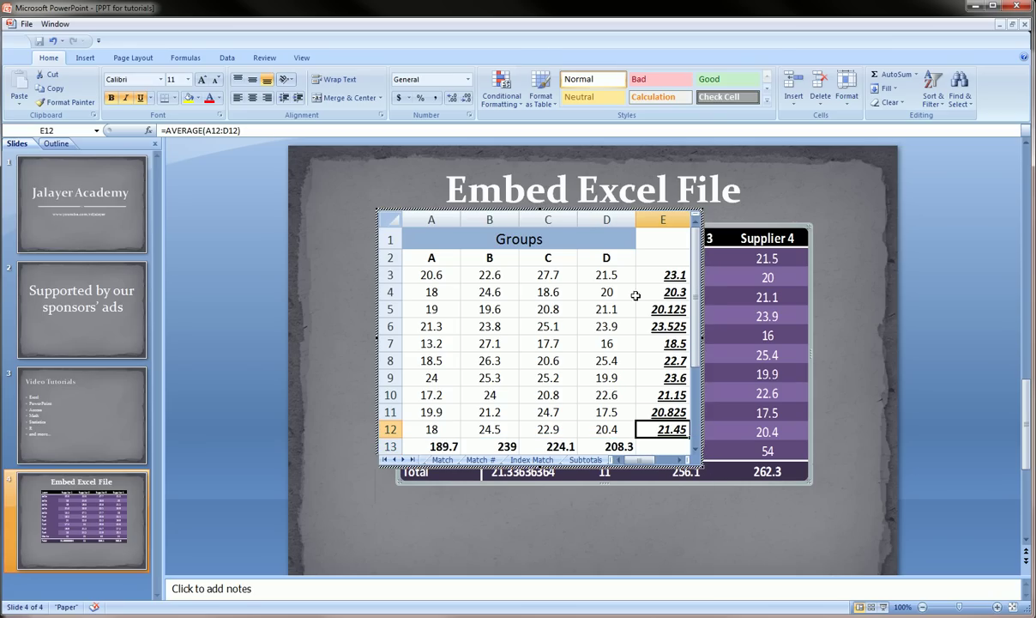
click(334, 378)
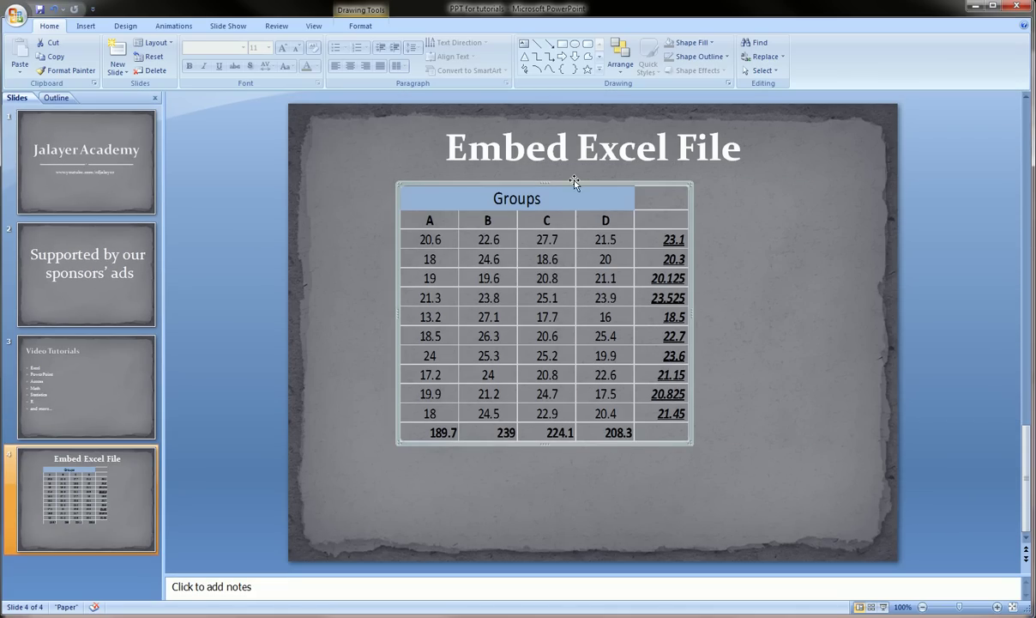
Center the embedded table, circle its totals row and averages column in red ink, then erase
drag(574, 179, 621, 184)
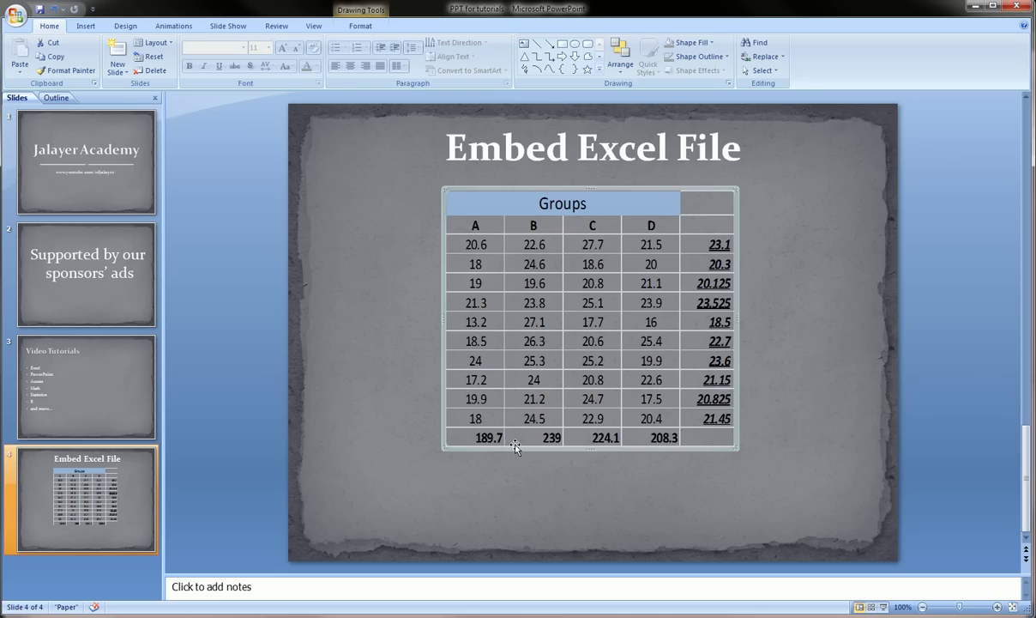
mouse_move(442, 409)
mouse_down()
mouse_move(669, 410)
mouse_move(513, 474)
mouse_move(438, 407)
mouse_move(463, 410)
mouse_up()
mouse_move(695, 247)
mouse_down()
mouse_move(686, 326)
mouse_move(721, 440)
mouse_move(745, 278)
mouse_move(693, 242)
mouse_up()
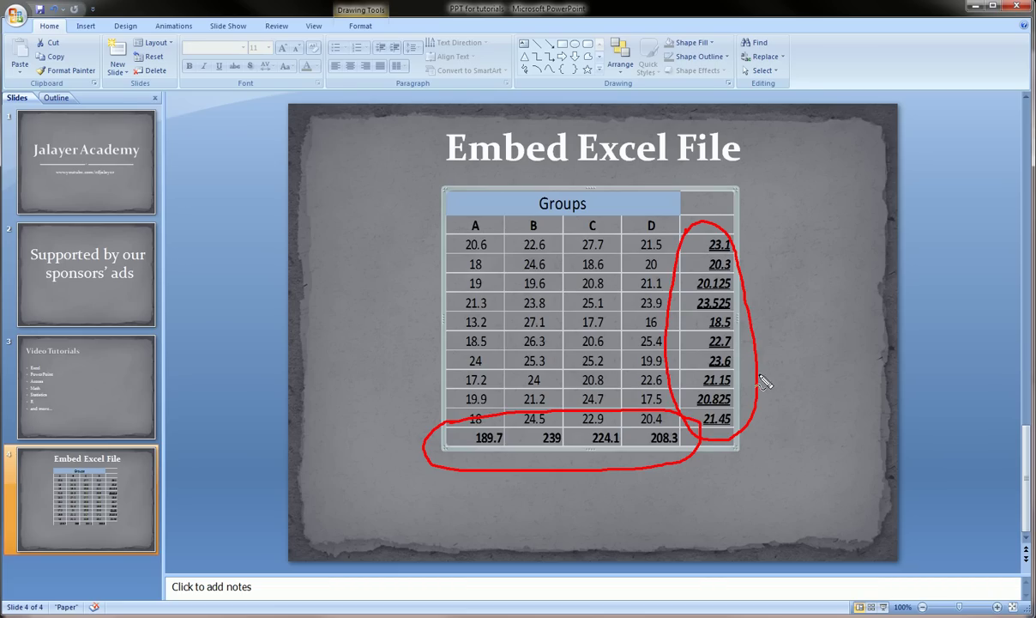
key(Escape)
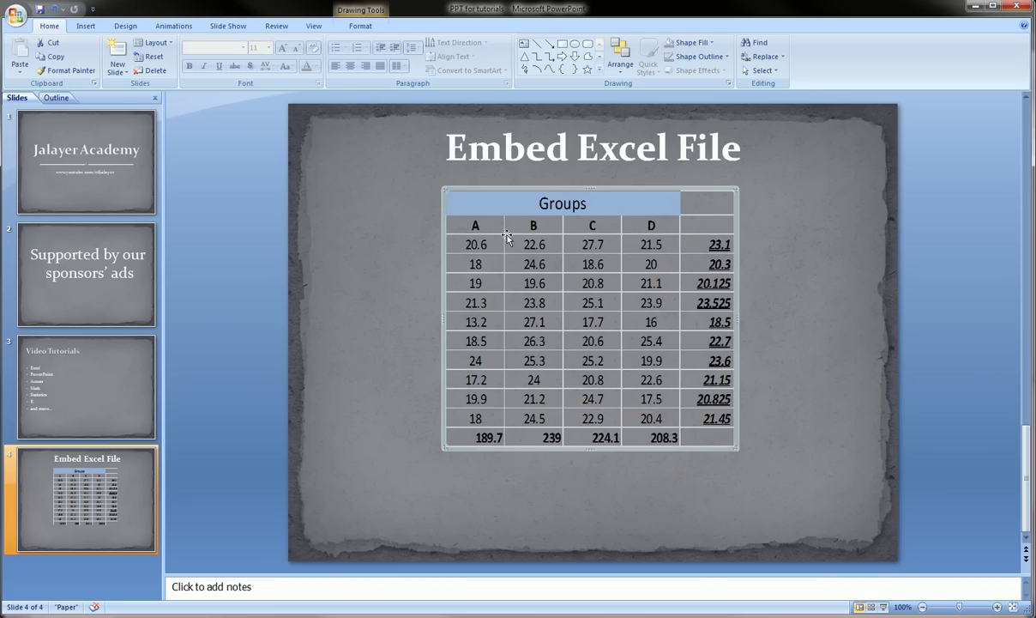
Reopen the embedded worksheet and select the whole Groups table range A1:E13
double_click(533, 282)
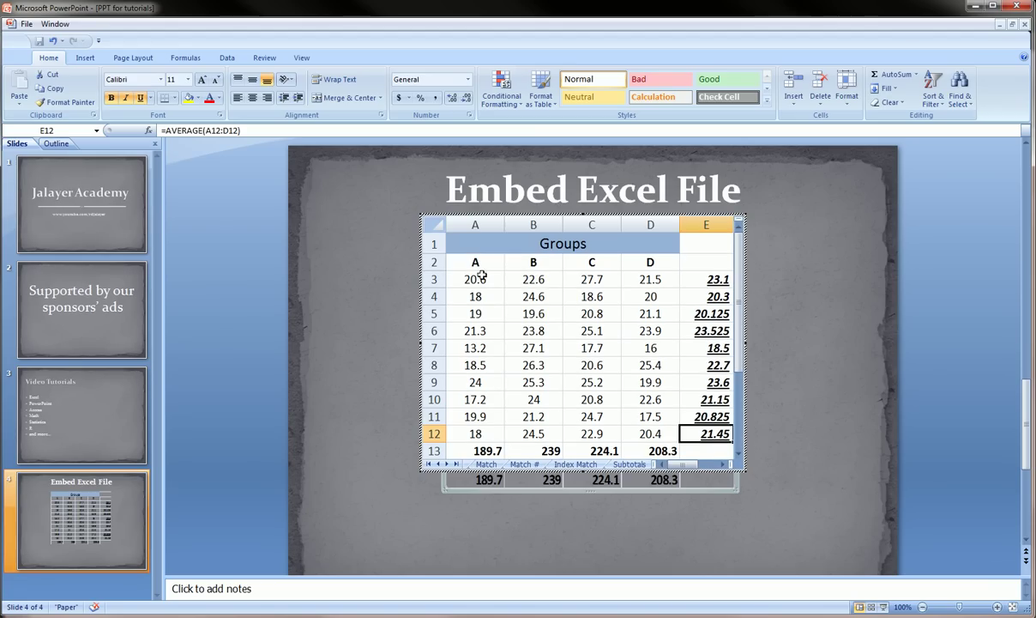
click(475, 261)
click(533, 281)
click(497, 331)
click(485, 279)
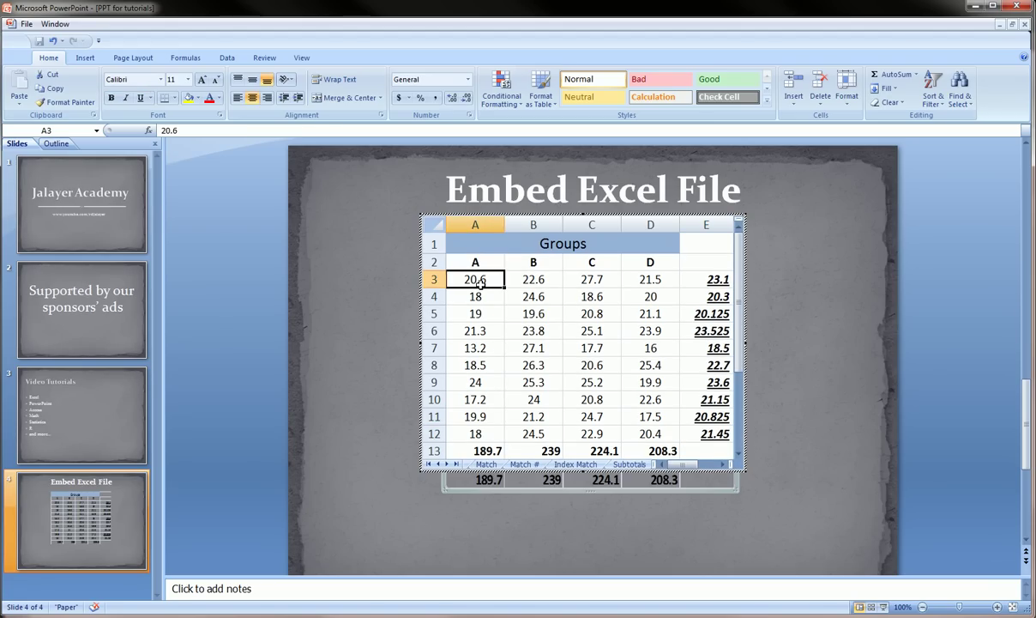
click(592, 279)
click(650, 330)
drag(464, 243, 695, 447)
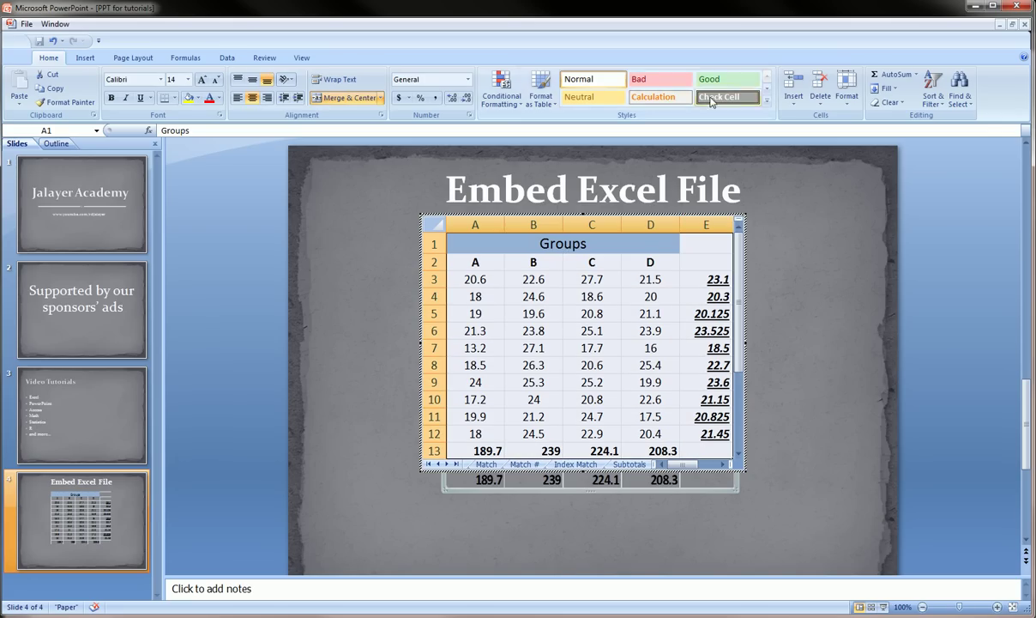
Format the range as a table with headers, switch to red banding, and return to the slide
click(540, 94)
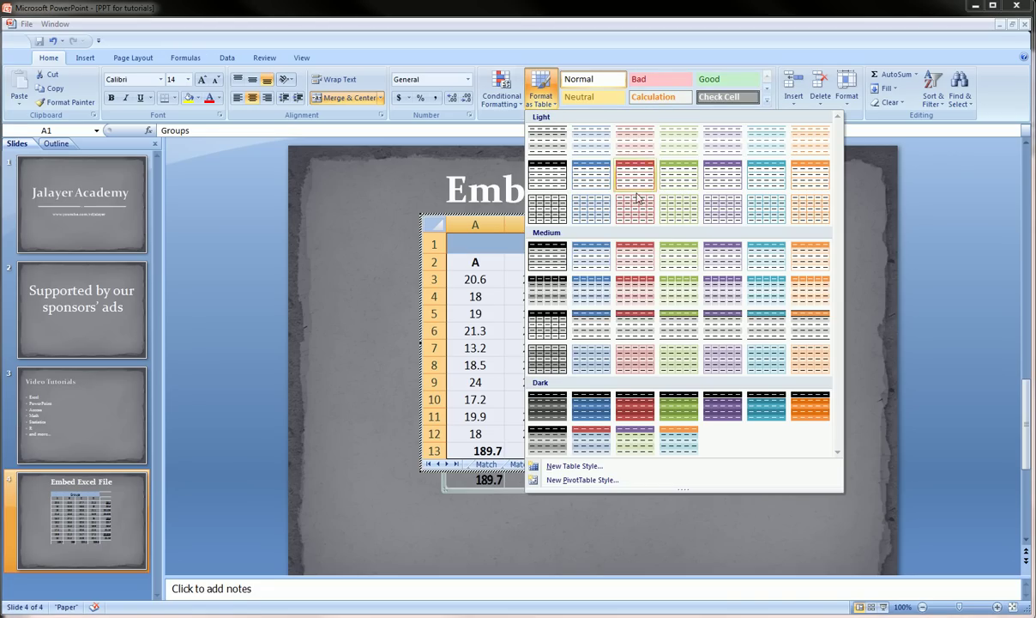
click(712, 403)
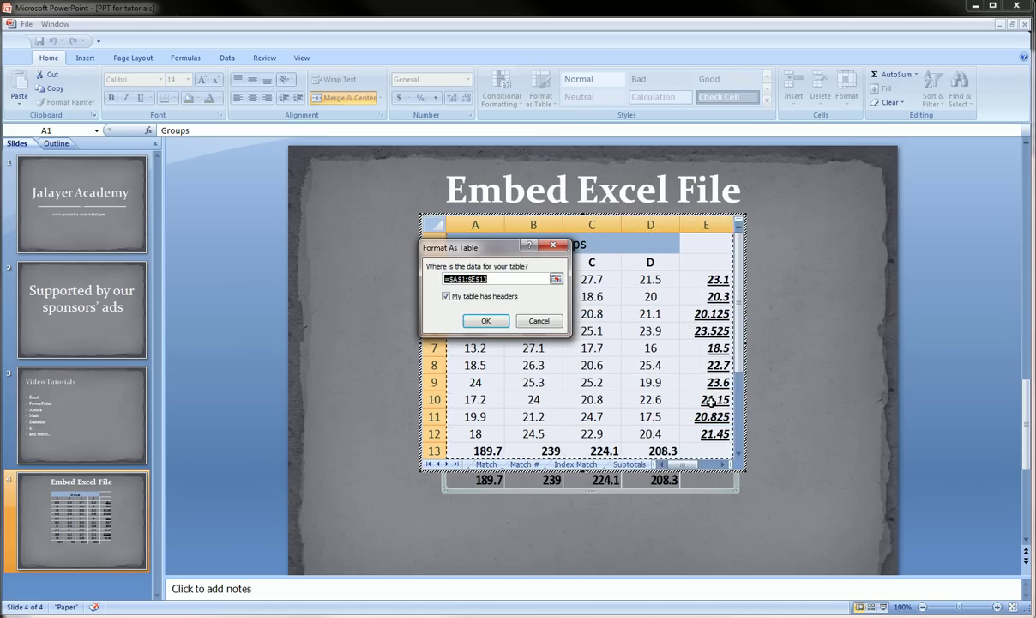
click(485, 320)
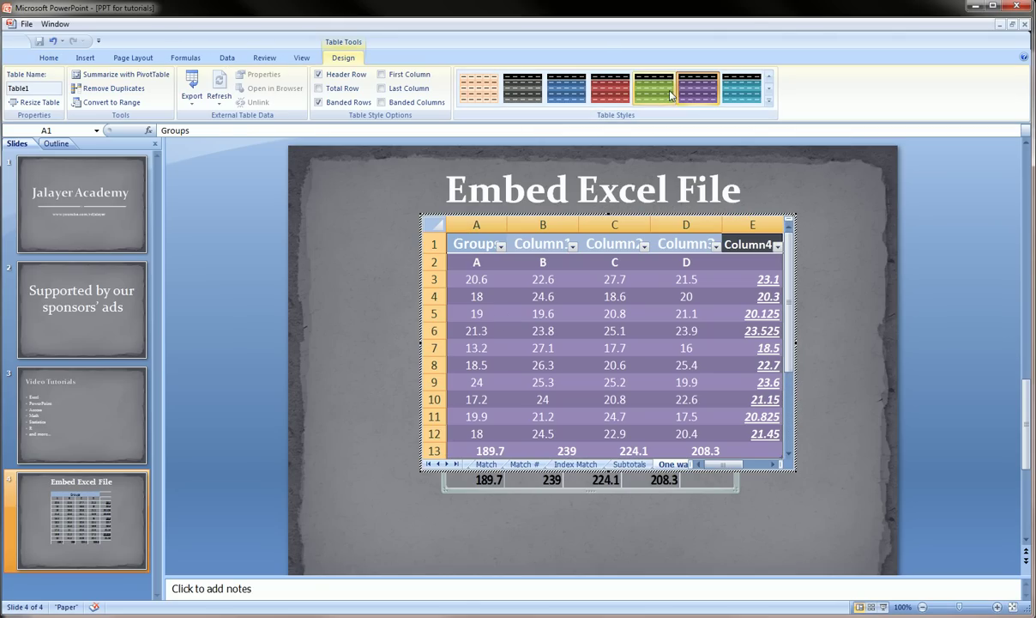
click(629, 91)
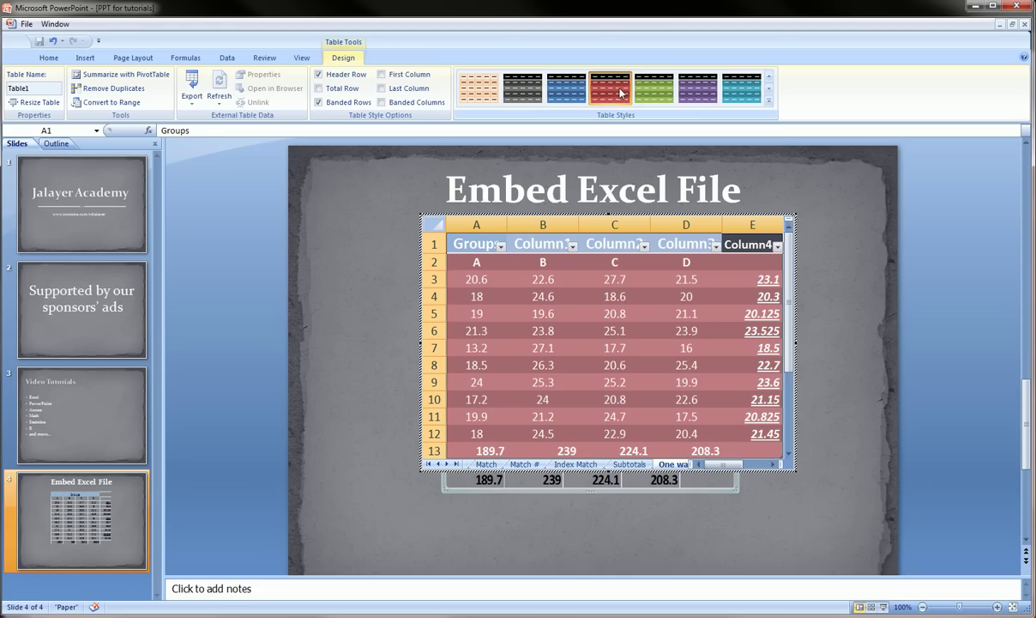
click(540, 277)
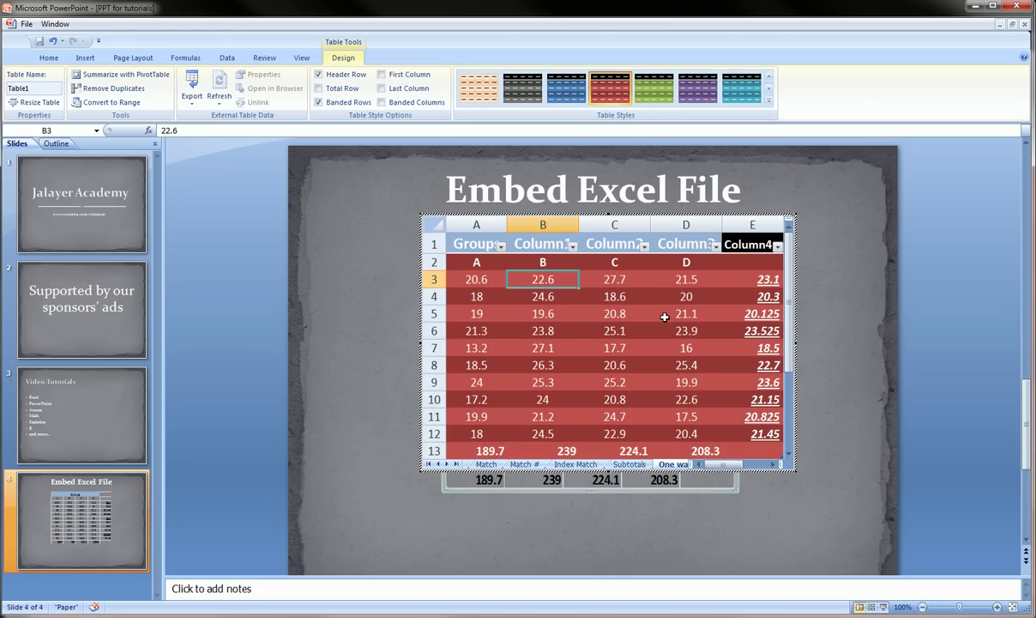
click(849, 413)
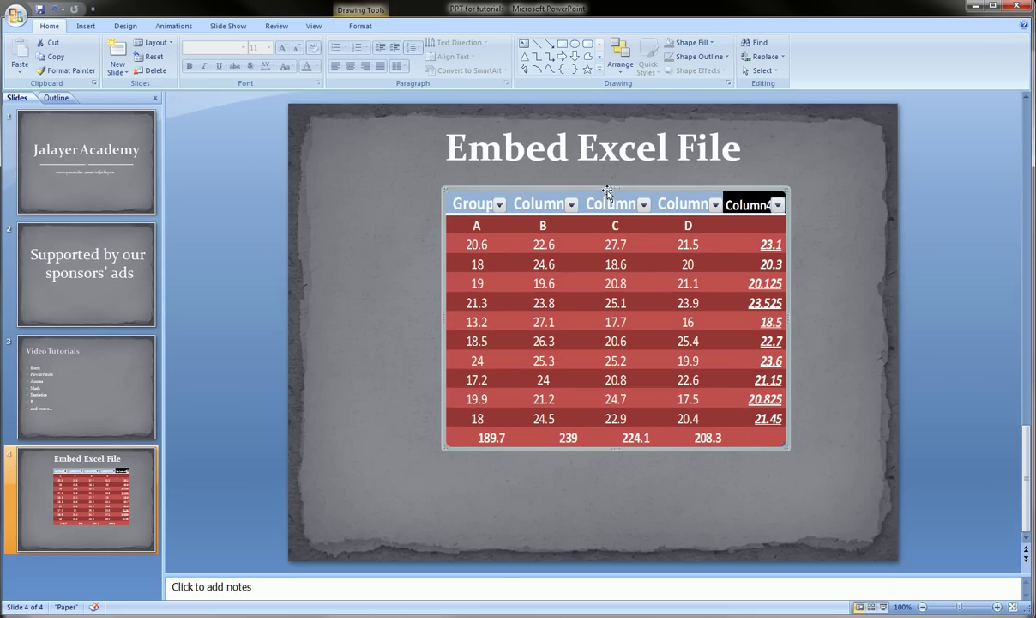
Nudge the red embedded table slightly left and up, then reselect it
drag(608, 203, 583, 198)
click(842, 395)
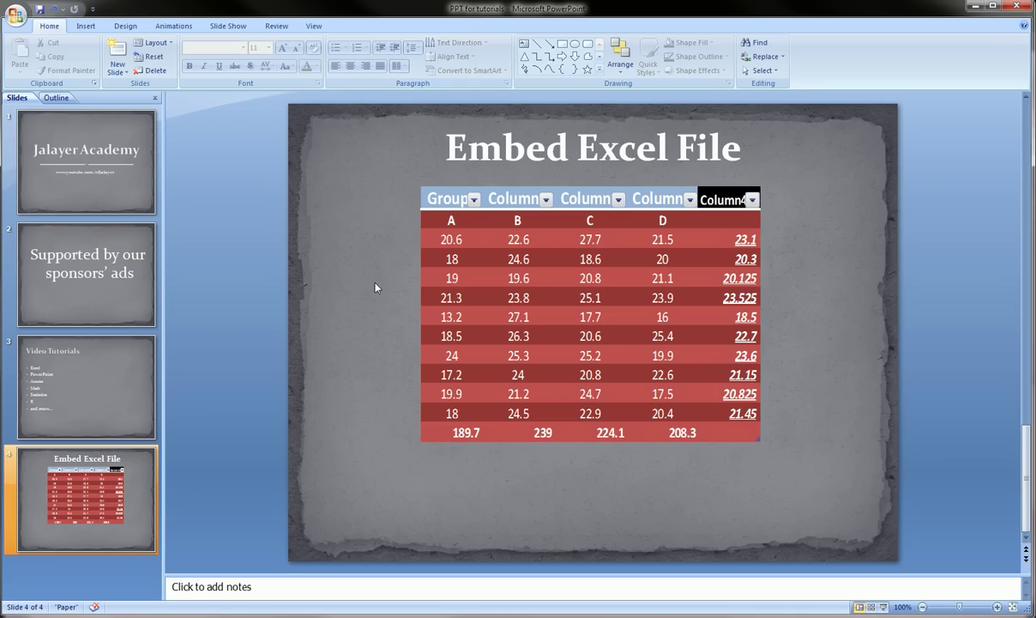
right_click(341, 252)
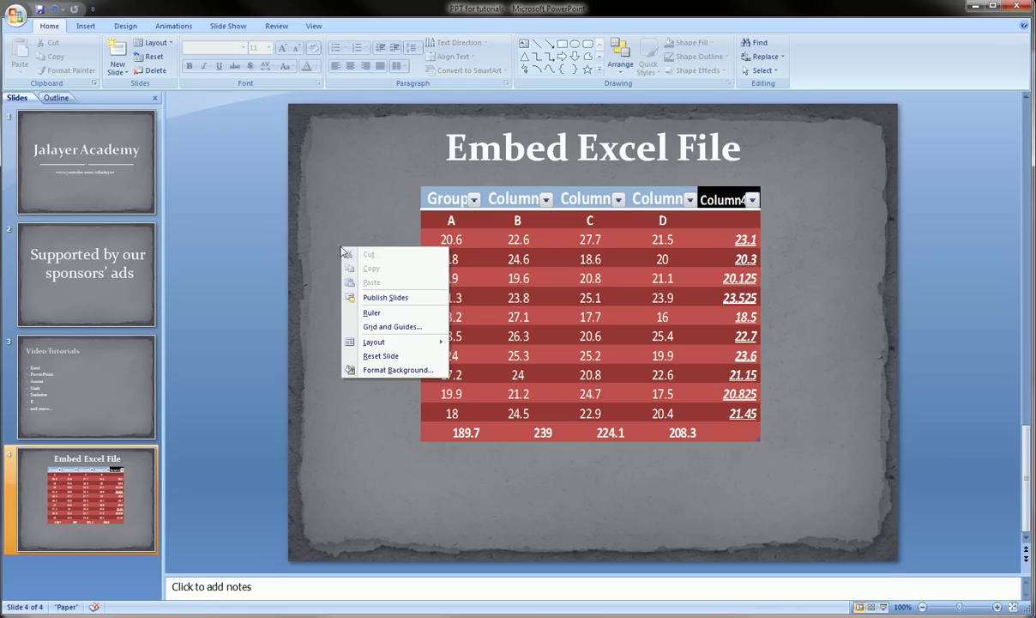
click(345, 240)
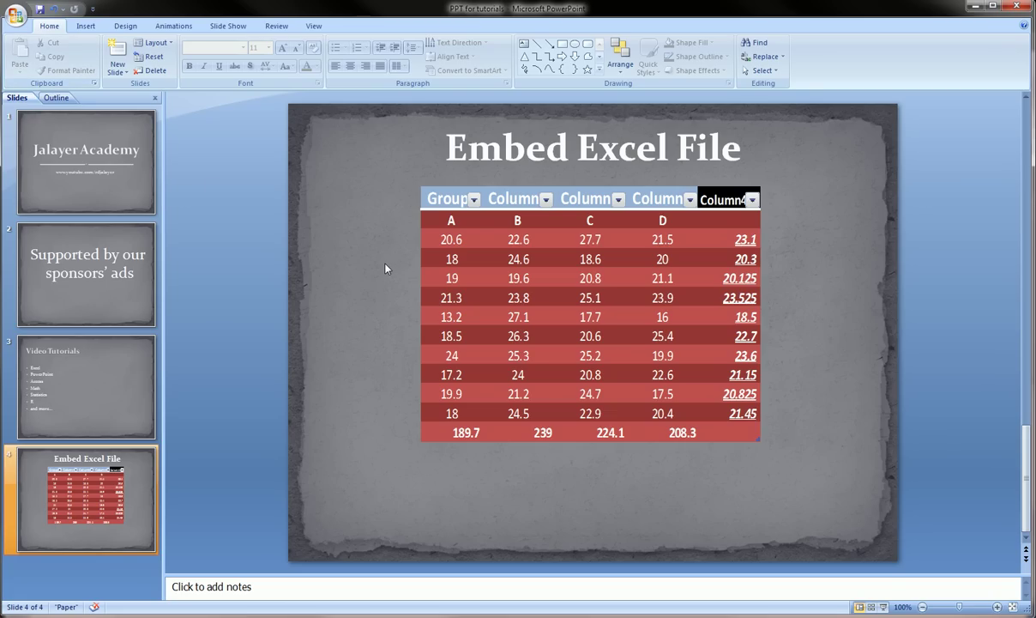
click(461, 246)
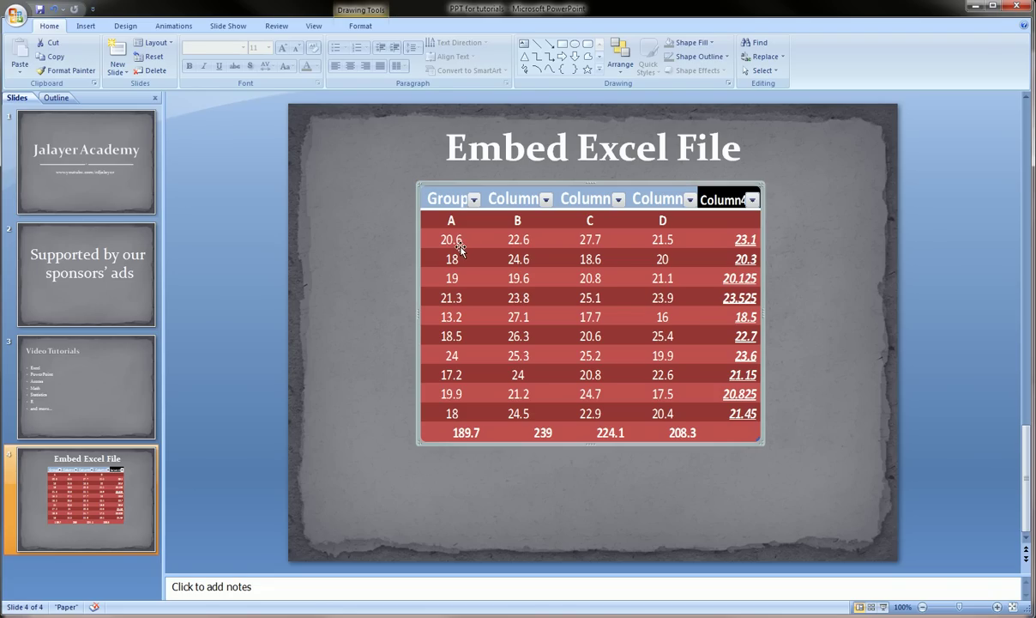
In the embedded worksheet, centre-align the A13:D13 totals row
double_click(461, 246)
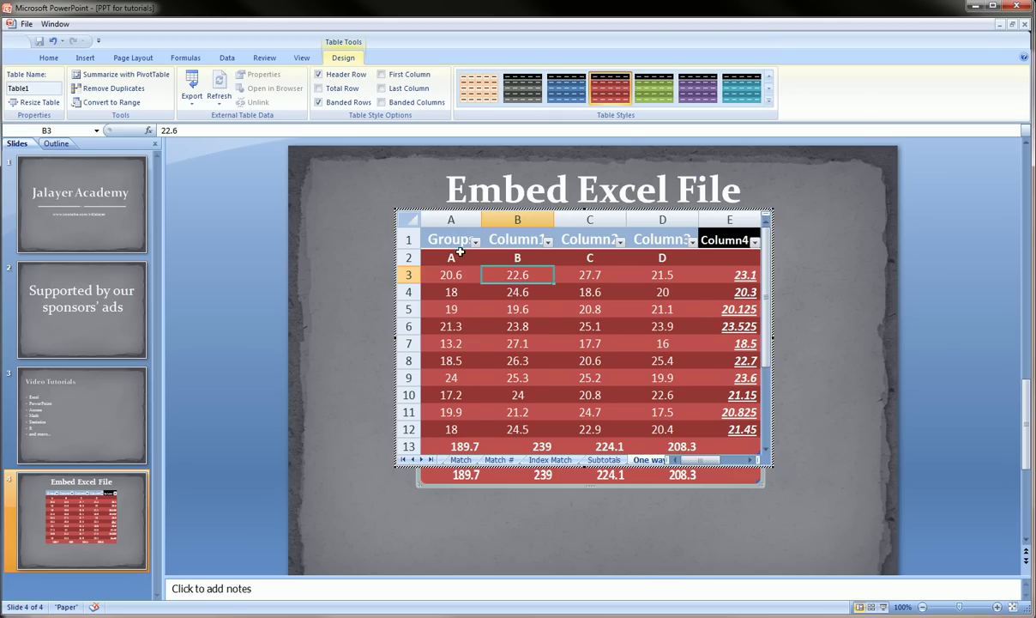
click(504, 419)
click(470, 447)
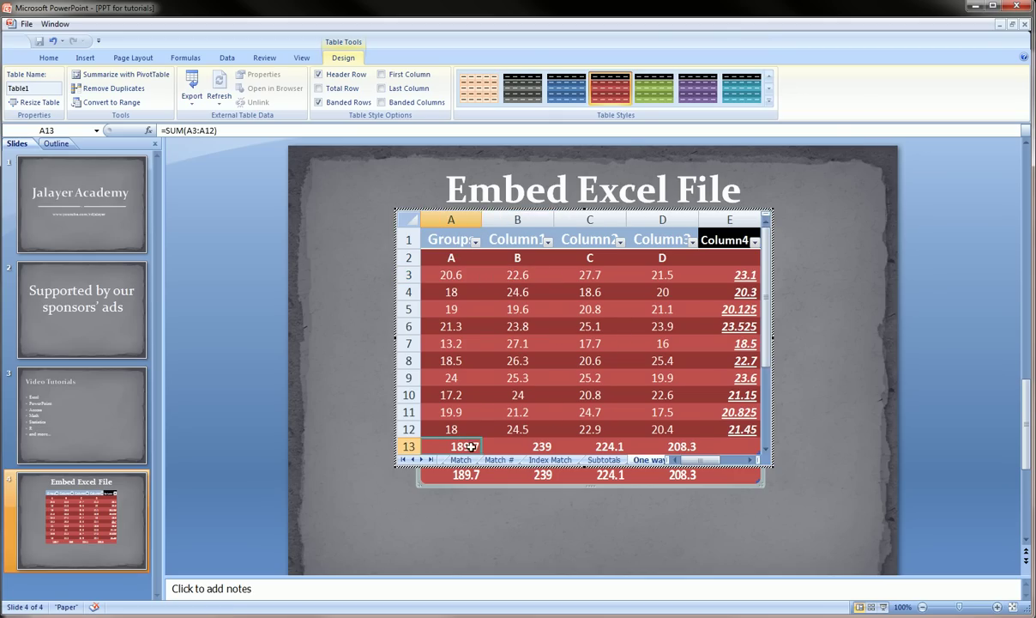
drag(474, 447, 660, 447)
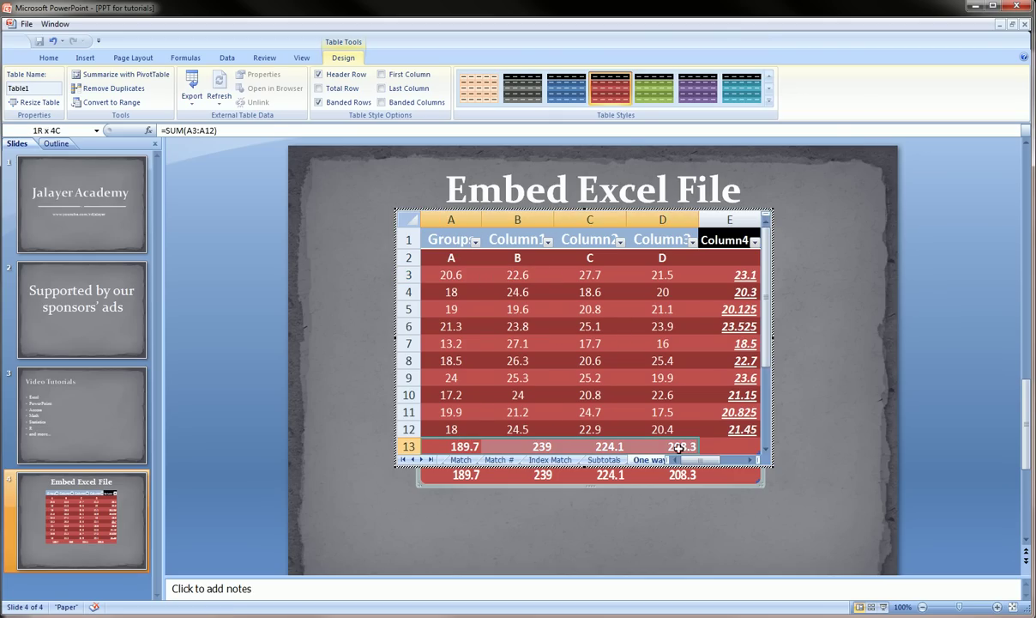
click(60, 62)
click(238, 98)
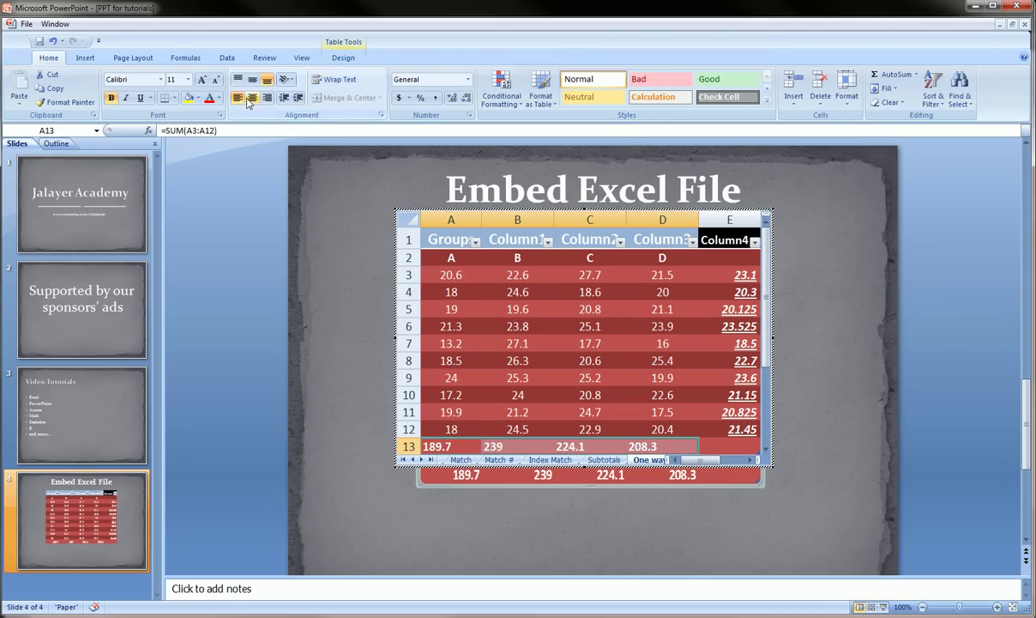
click(252, 98)
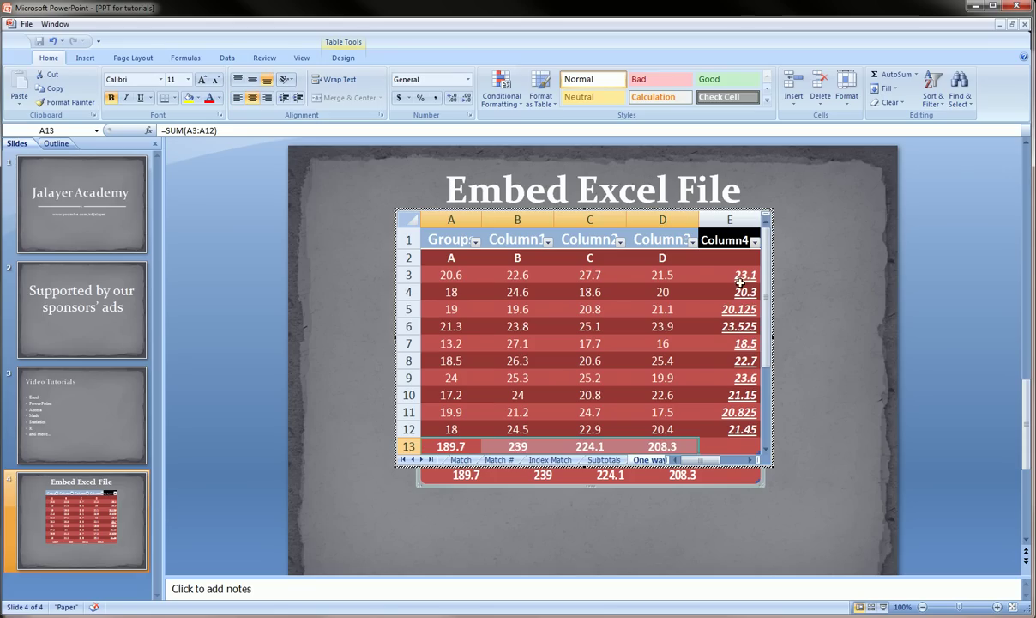
Remove italics and underline from the column E averages and extend the view to the totals row
drag(729, 275, 745, 428)
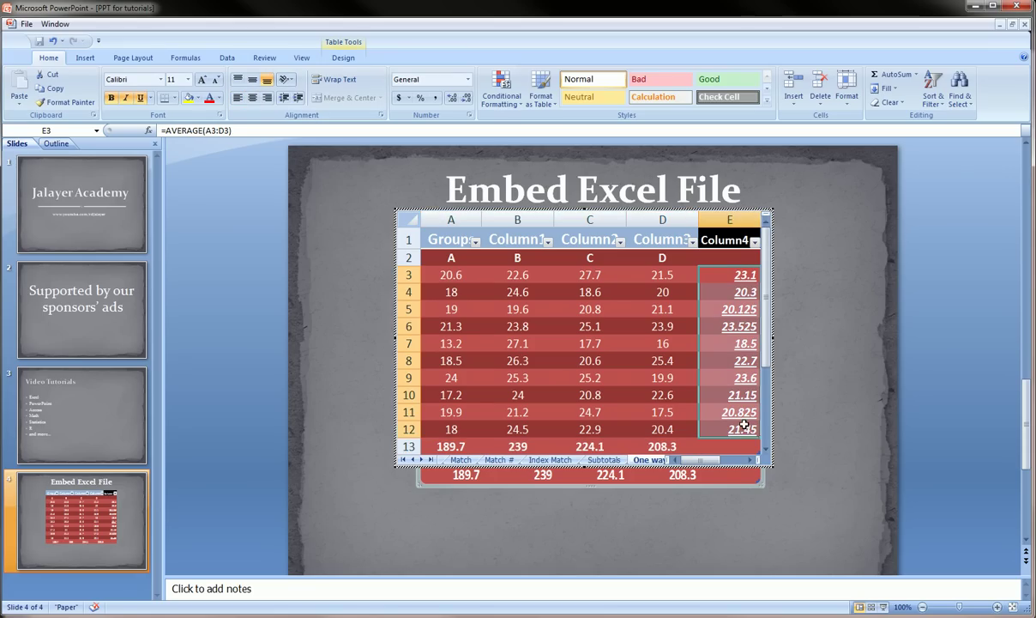
click(127, 98)
click(140, 98)
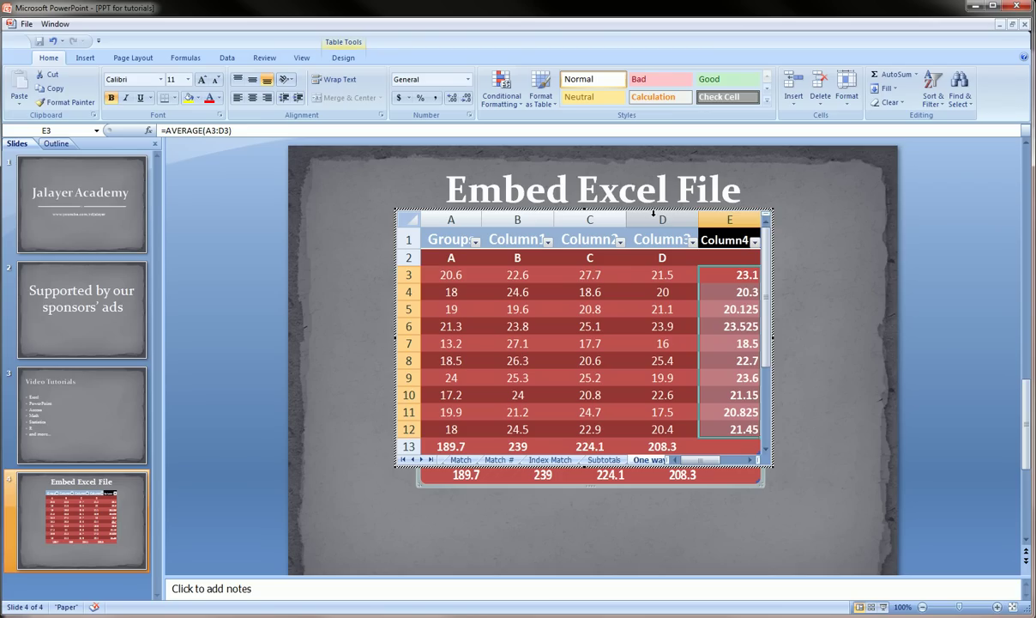
mouse_move(772, 467)
mouse_down()
mouse_move(825, 501)
mouse_move(776, 470)
mouse_up()
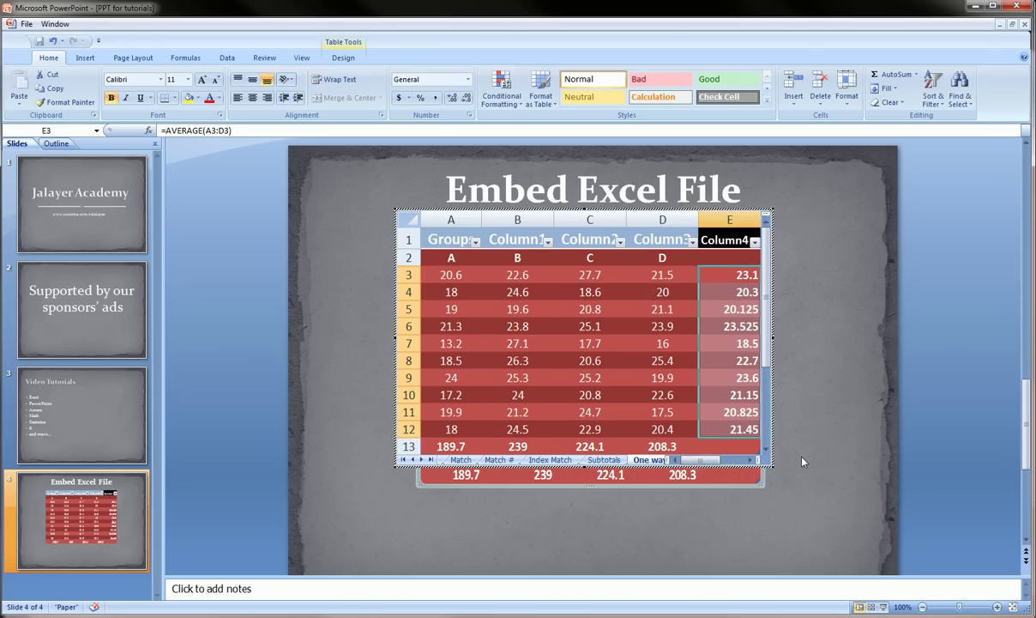
click(803, 461)
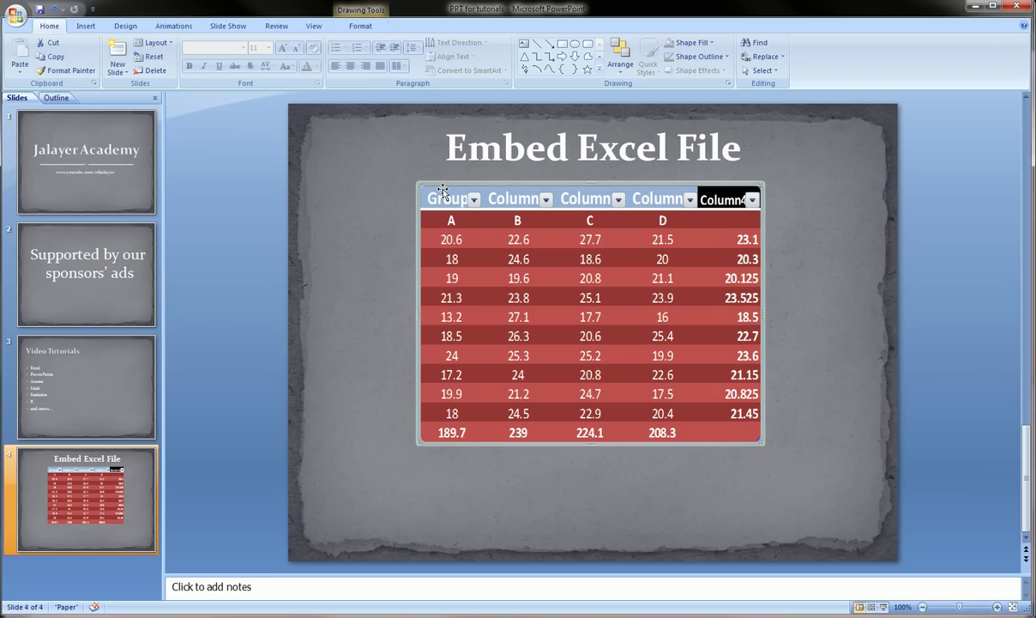
Switch the embedded workbook to the purple Tables sheet and fit the view to 13 rows by 5 columns
double_click(489, 276)
click(496, 460)
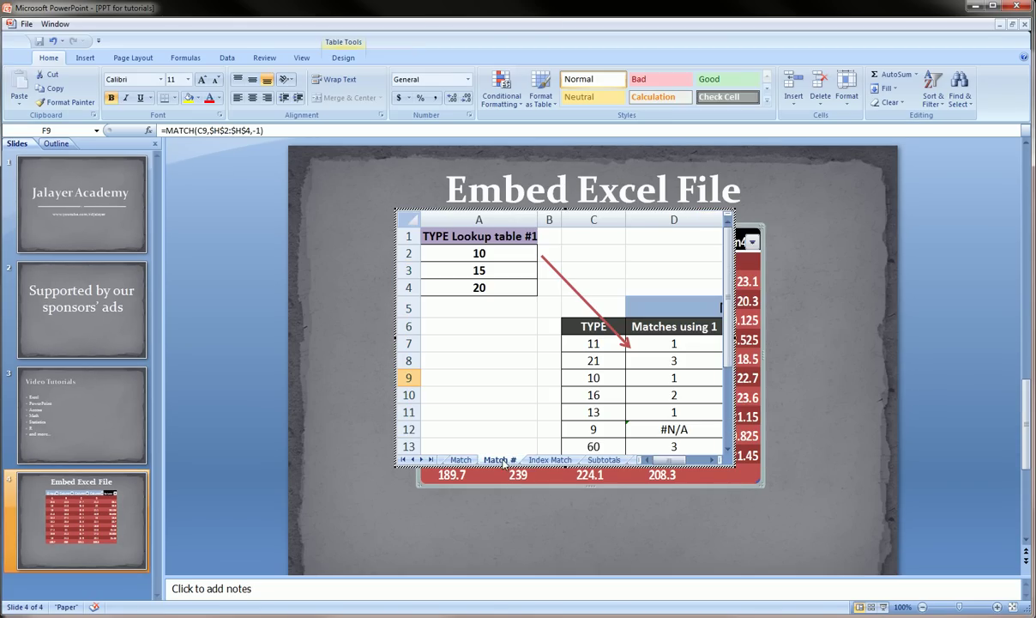
click(460, 460)
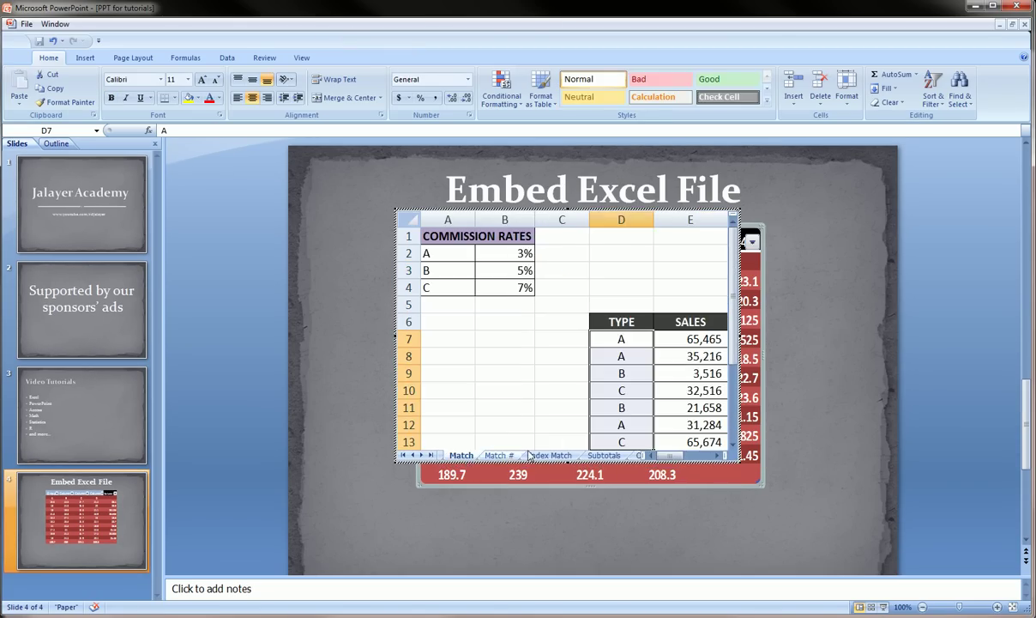
click(603, 460)
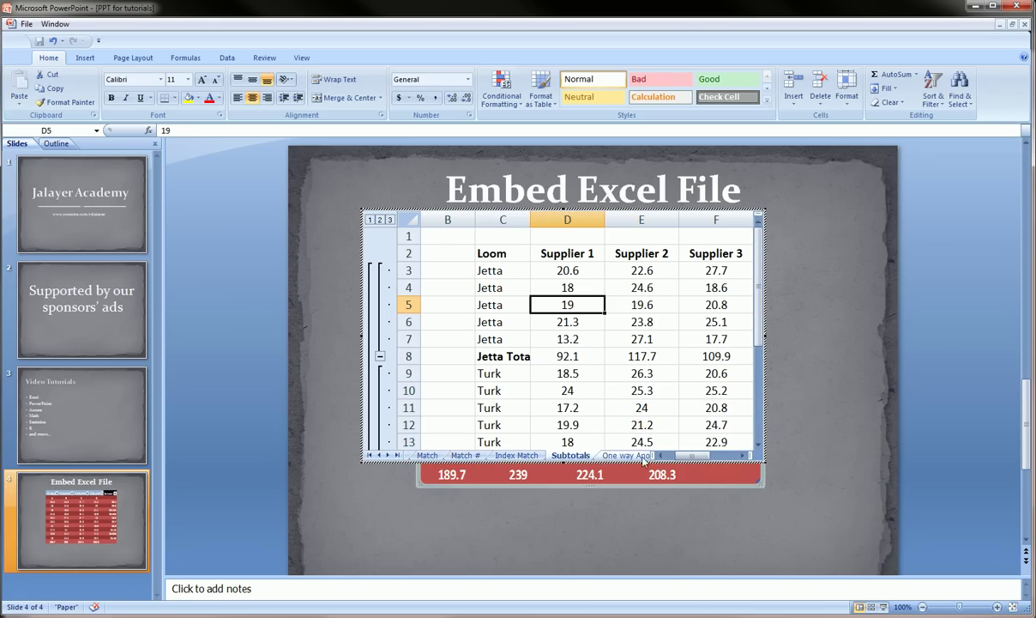
click(397, 455)
click(571, 455)
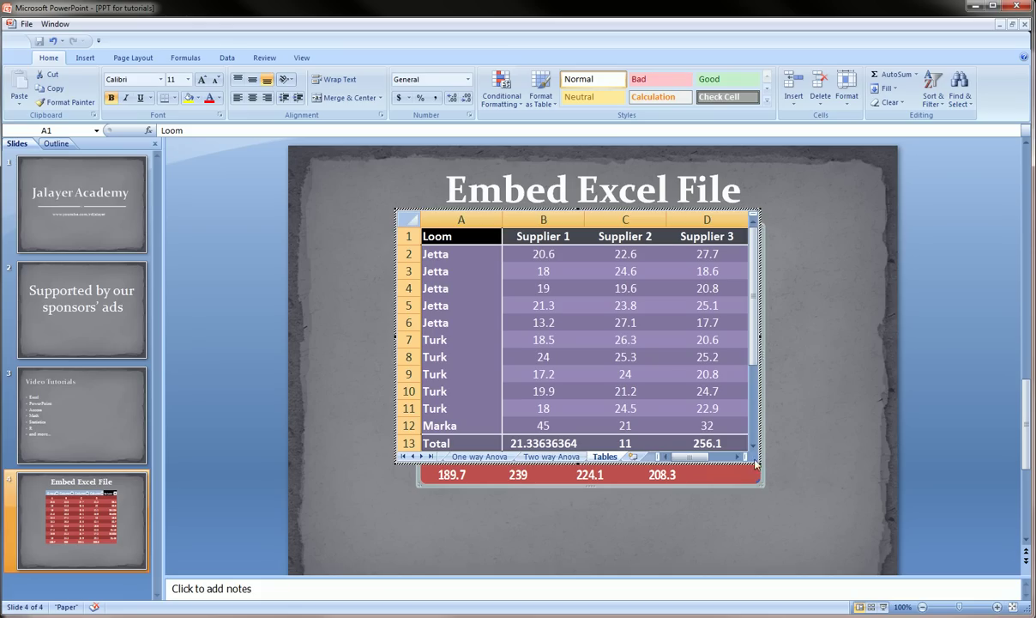
drag(759, 462, 839, 464)
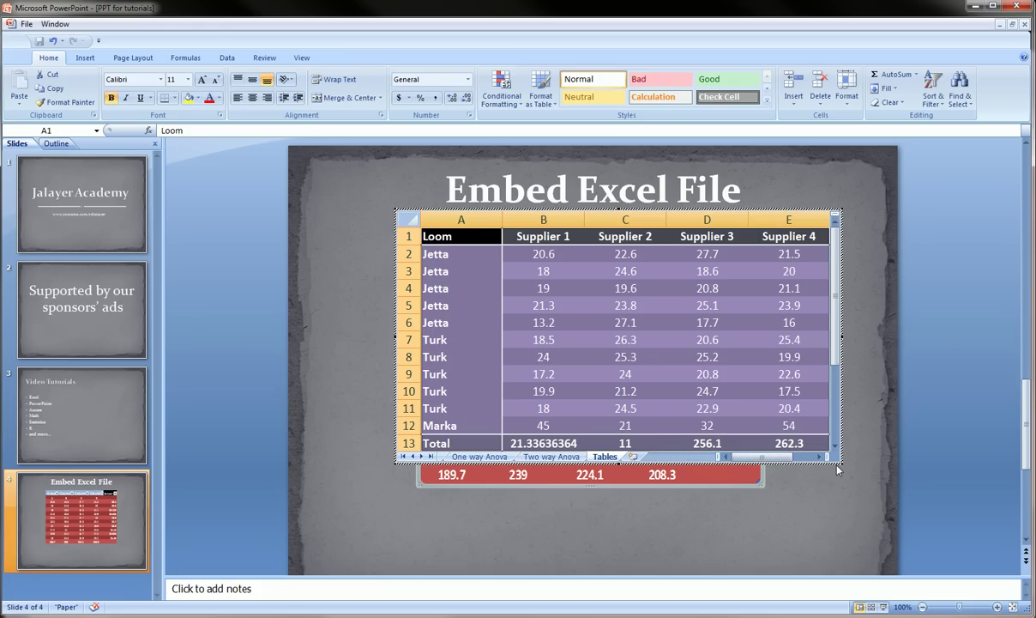
click(806, 501)
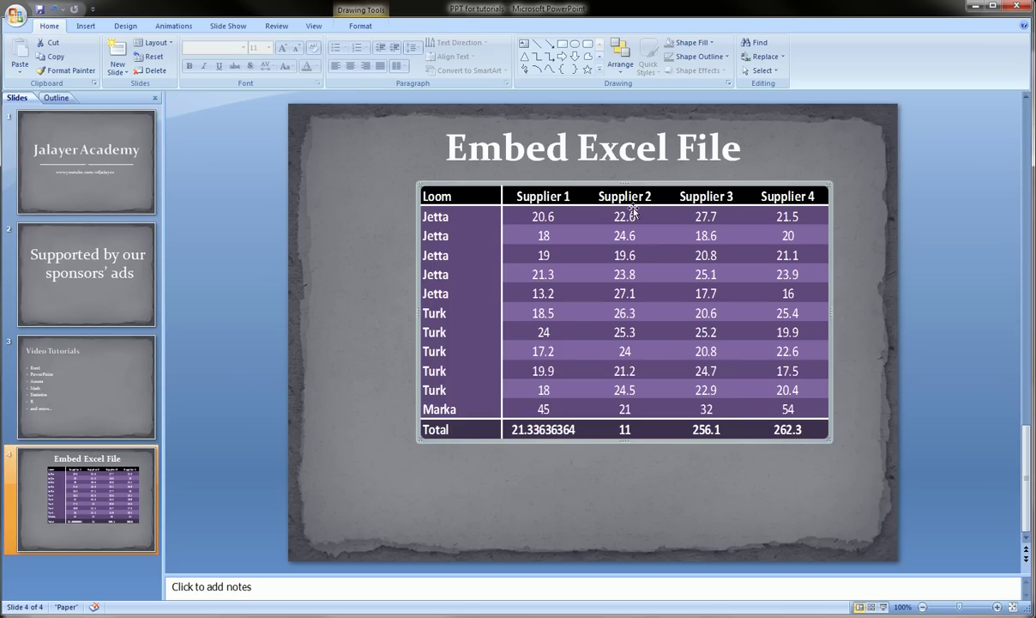
Shift the purple Loom/Supplier table left and pull its corner to enlarge it
drag(645, 186, 614, 197)
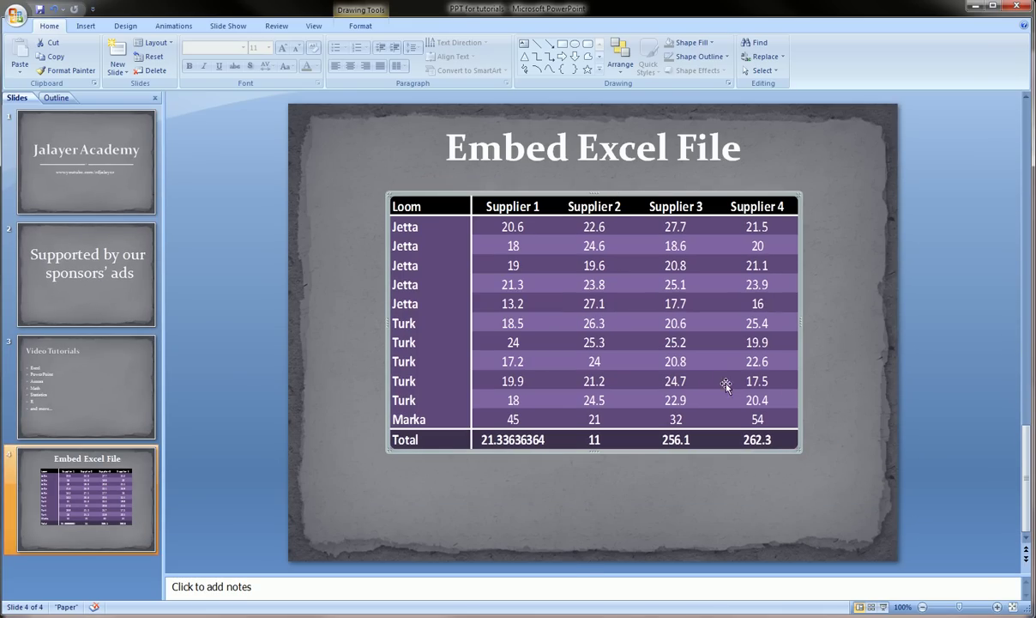
drag(799, 448, 793, 484)
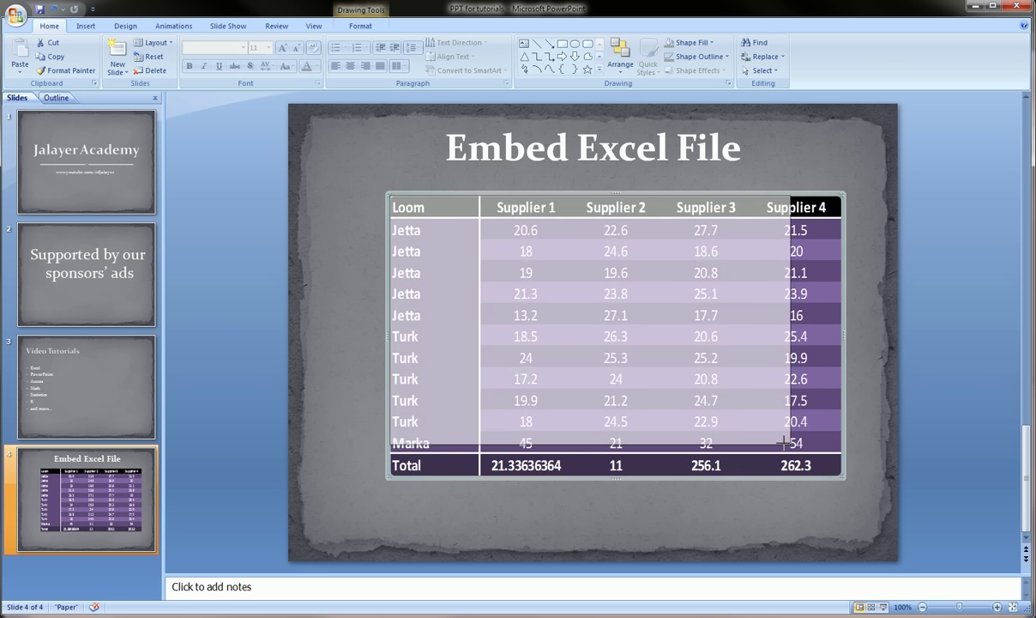
Expand the embedded view to blank columns F–G and enter 'fgdsfsadfas' in cell G3
double_click(670, 351)
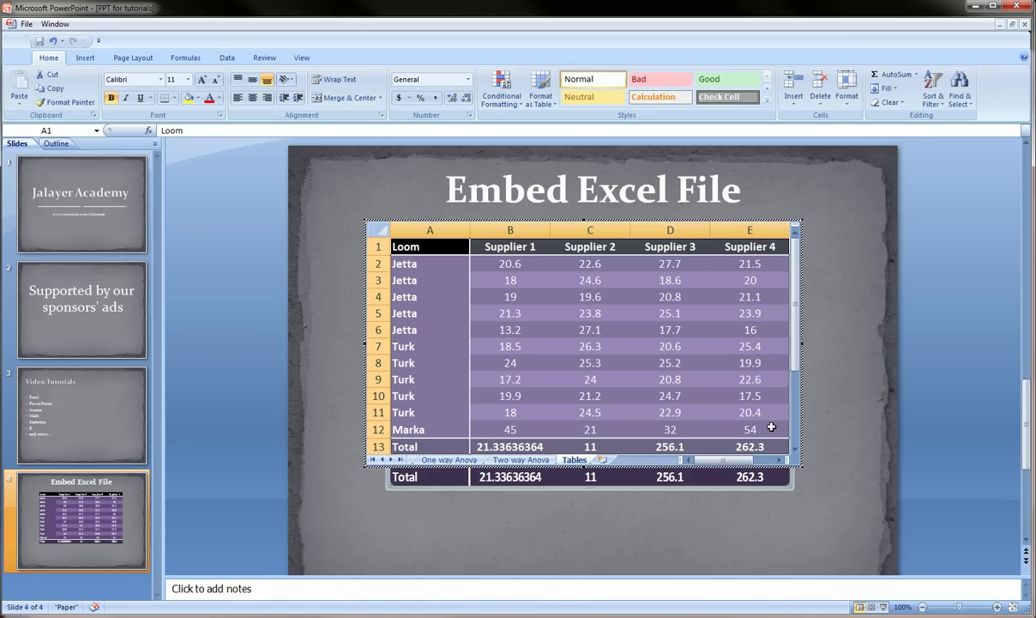
drag(800, 467, 907, 508)
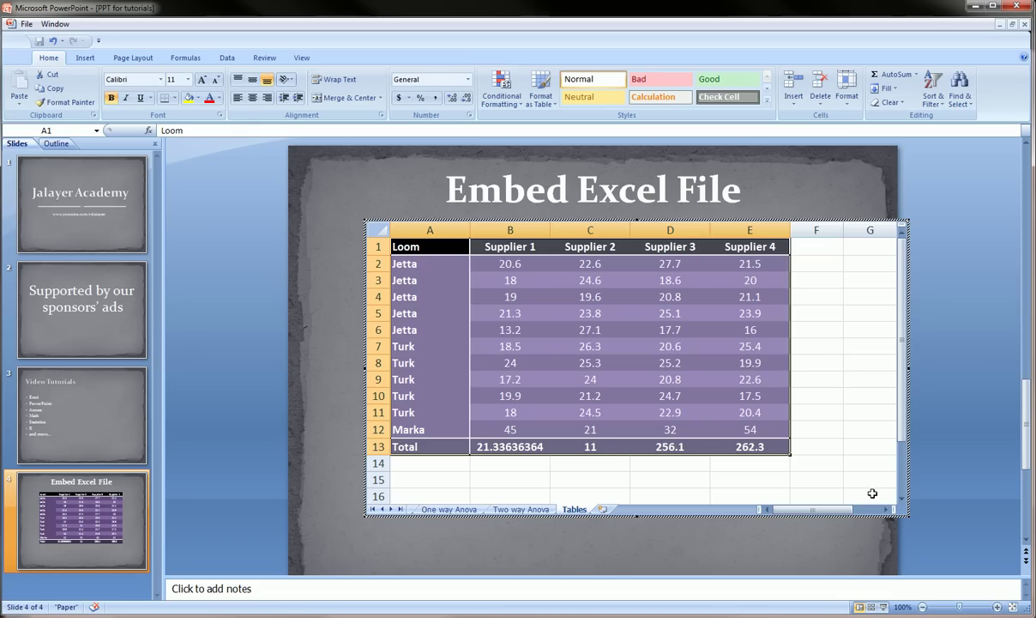
click(826, 266)
click(852, 285)
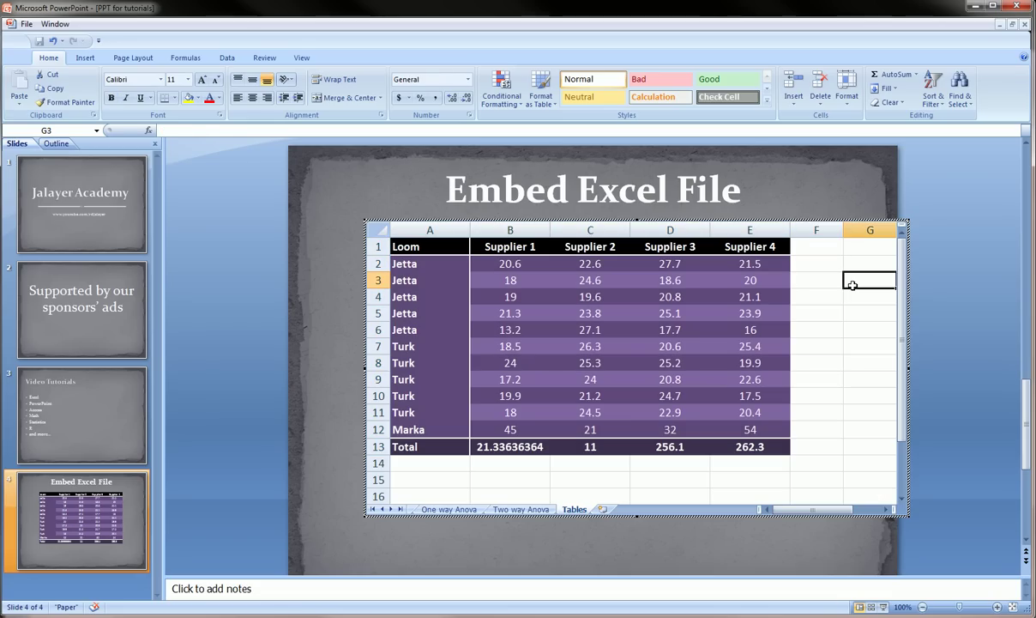
text(fgdsfsadfas)
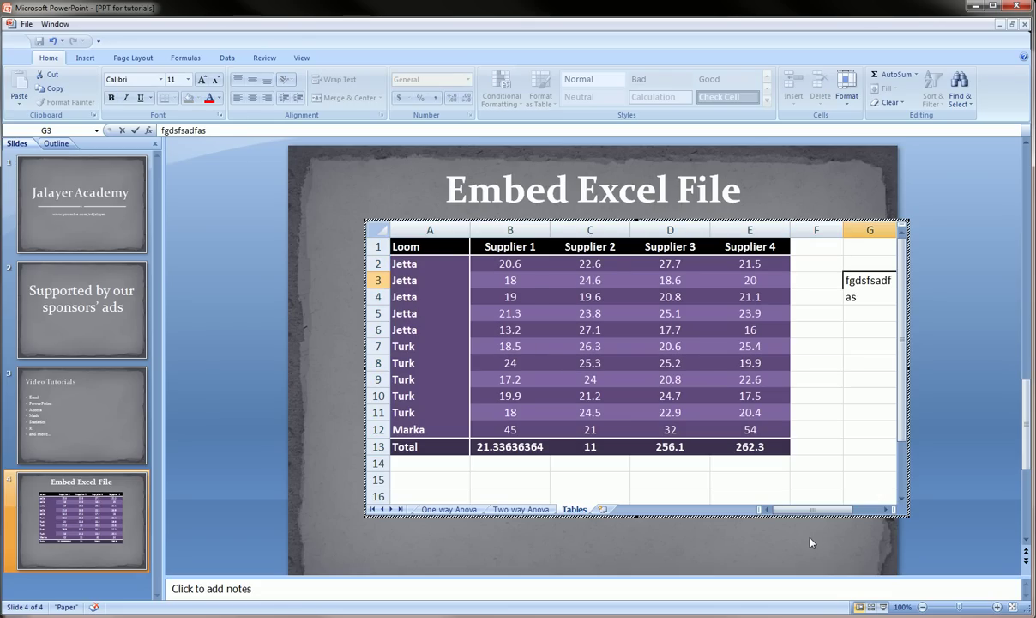
click(810, 541)
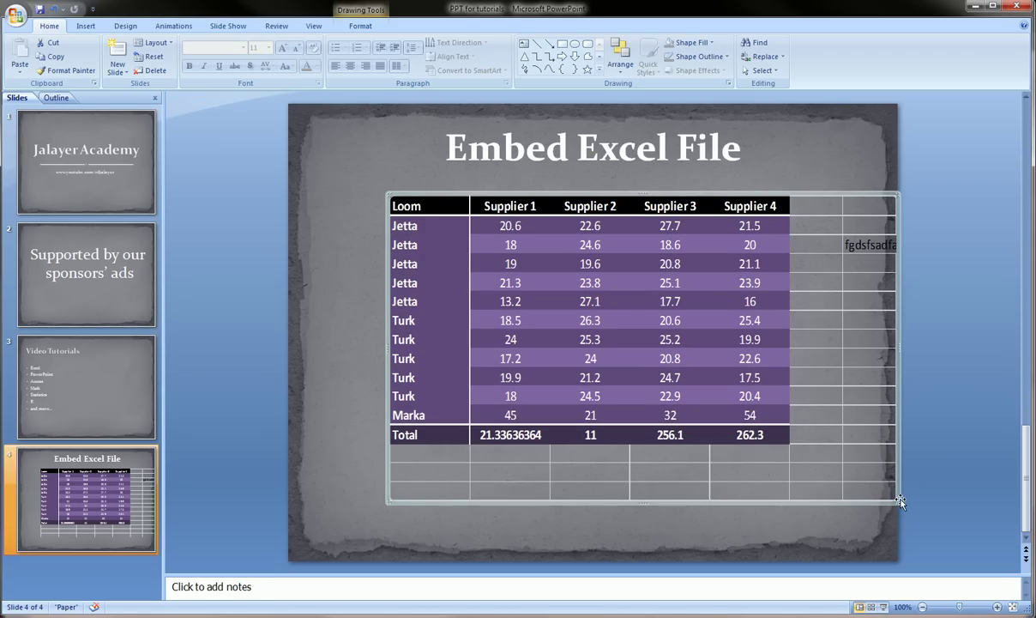
Resize the embedded Tables object back down to a smaller size on the slide
drag(896, 503, 830, 375)
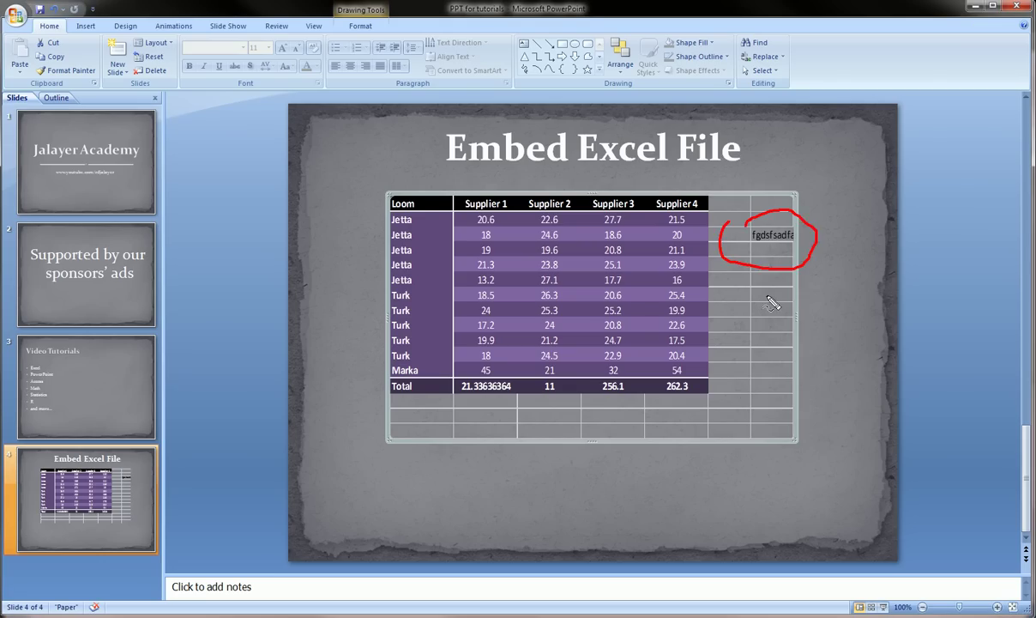
drag(796, 439, 912, 505)
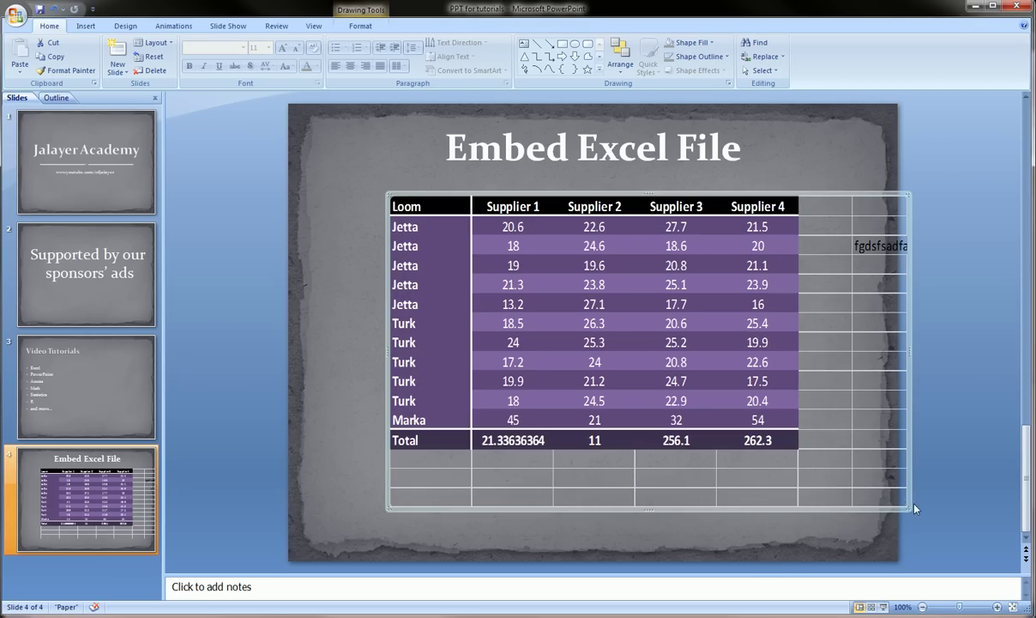
drag(912, 508, 798, 446)
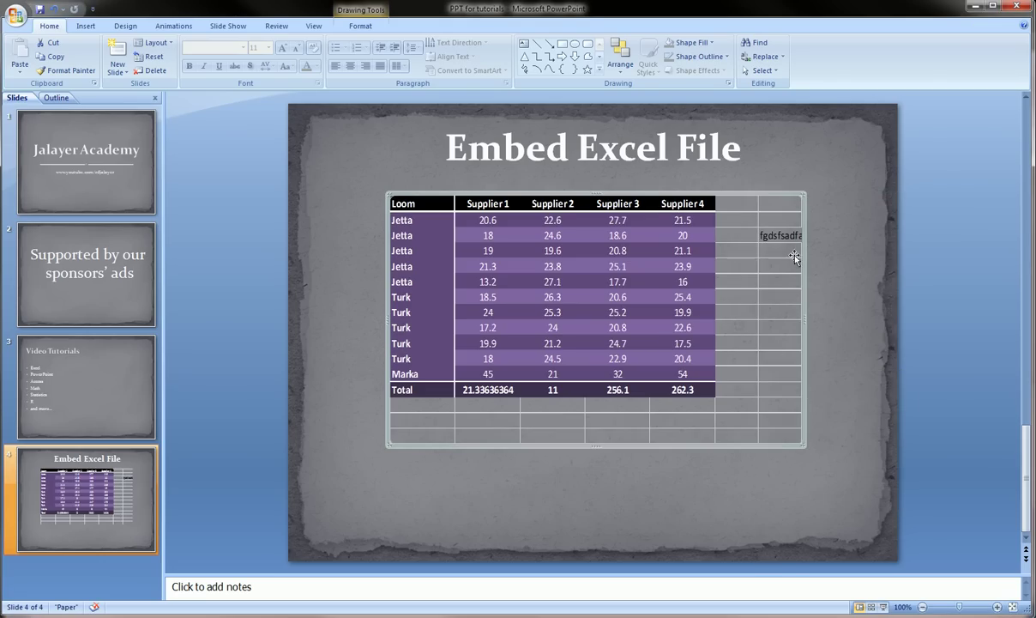
key(ctrl+2)
mouse_move(721, 225)
mouse_down()
mouse_move(783, 235)
mouse_move(693, 202)
mouse_up()
key(Escape)
Trim the embedded sheet's frame to columns A–E through row 13, hiding the G3 test entry
double_click(648, 302)
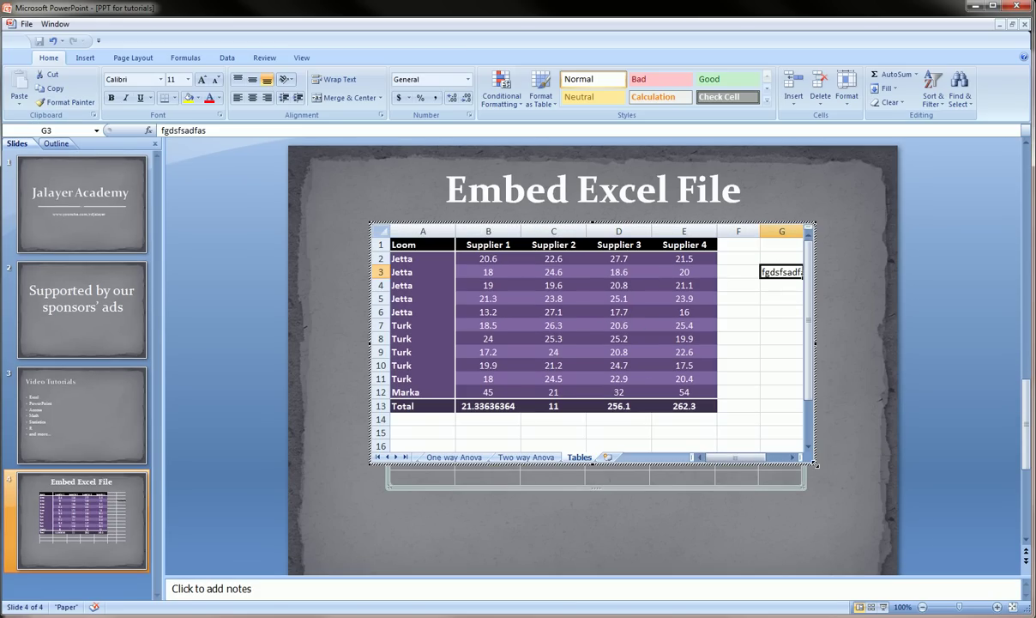
key(ctrl+2)
mouse_move(810, 443)
mouse_down()
mouse_move(797, 457)
mouse_move(822, 474)
mouse_up()
click(814, 343)
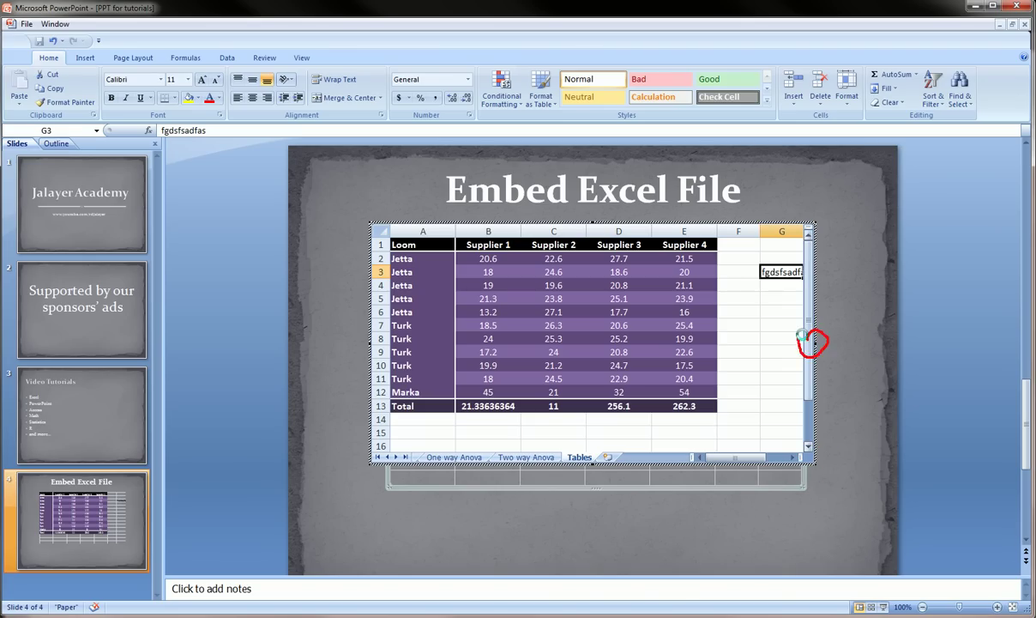
drag(814, 343, 731, 340)
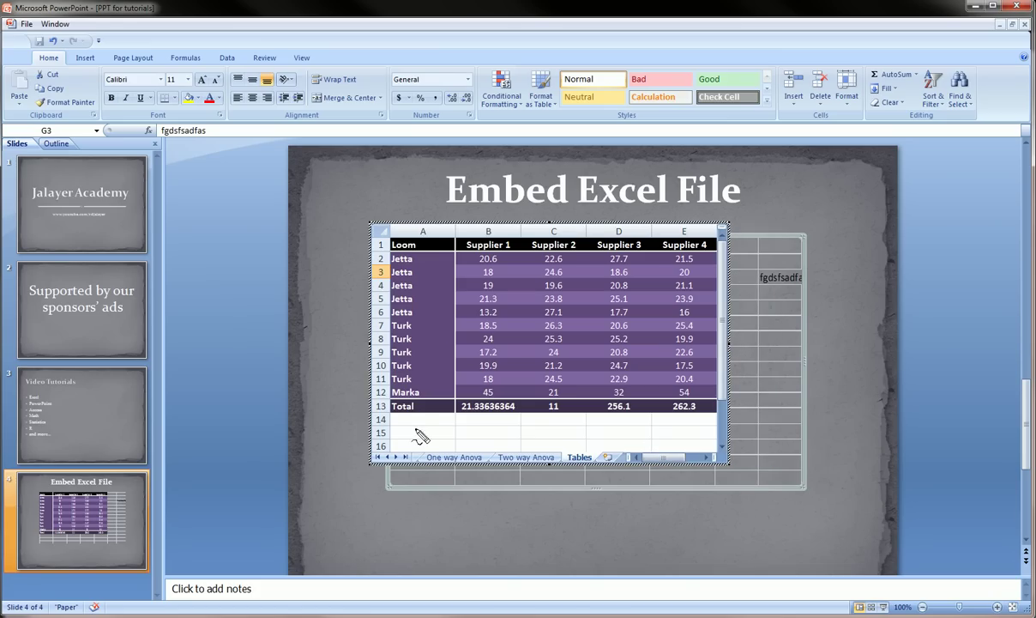
mouse_move(386, 422)
mouse_down()
mouse_move(564, 396)
mouse_move(717, 429)
mouse_move(438, 448)
mouse_move(384, 429)
mouse_up()
key(e)
mouse_move(534, 462)
mouse_down()
mouse_move(551, 446)
mouse_move(543, 477)
mouse_move(550, 415)
mouse_move(552, 431)
mouse_up()
key(e)
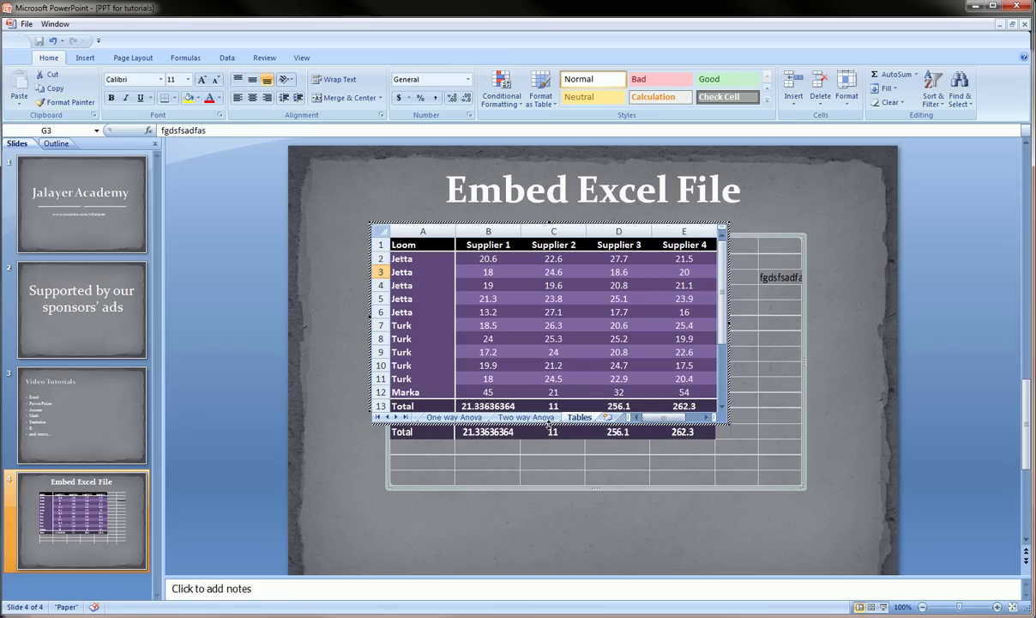
click(836, 438)
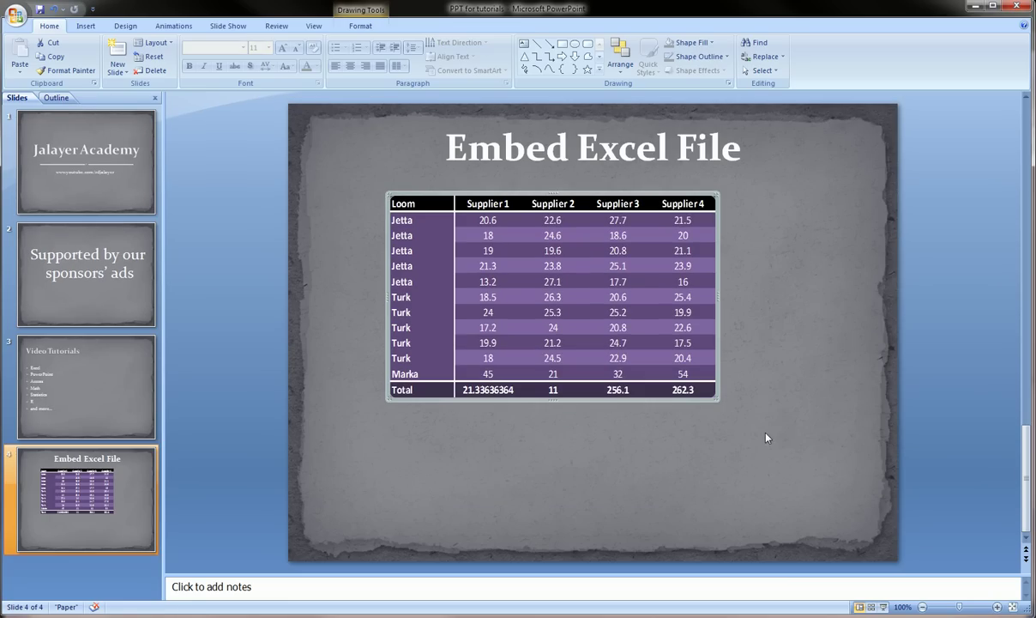
Enlarge the cropped Loom/Supplier table across the slide and deselect it
mouse_move(719, 400)
mouse_down()
mouse_move(819, 448)
mouse_move(822, 464)
mouse_move(770, 433)
mouse_move(813, 457)
mouse_up()
click(865, 453)
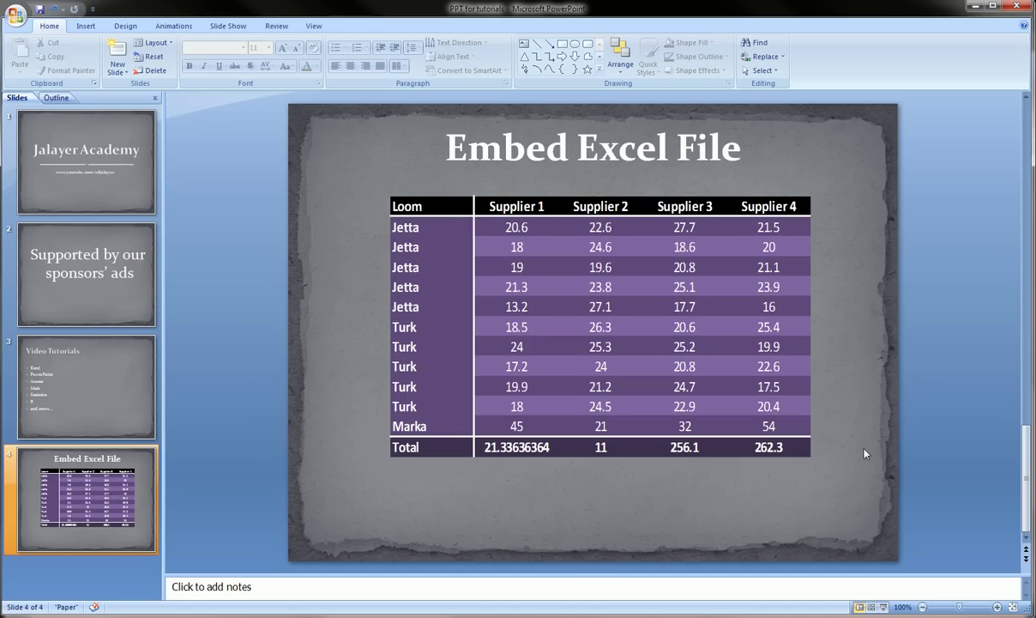